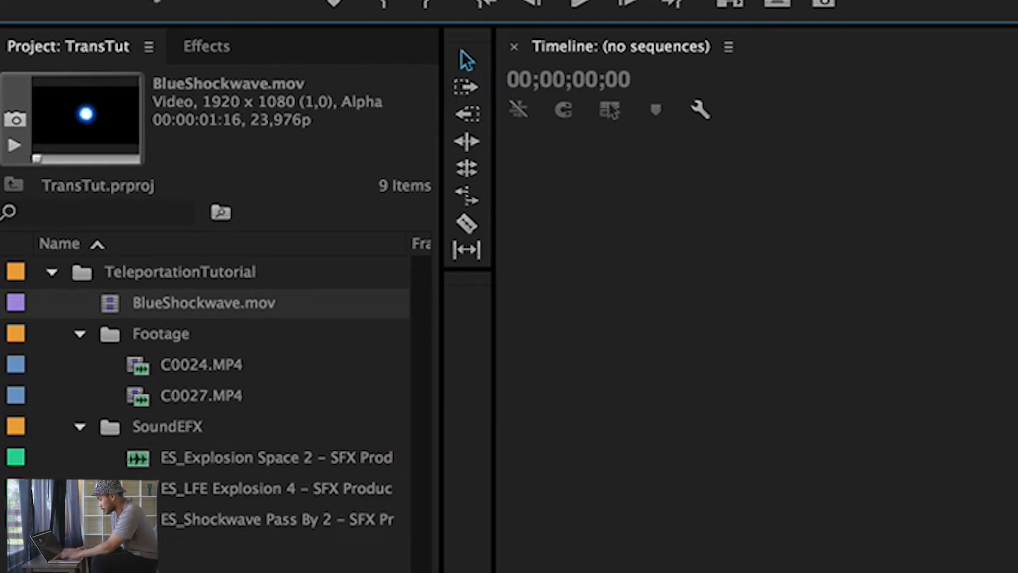
Create a new sequence named TransportTut with the DSLR 1080p24 preset.
left_click(150, 370)
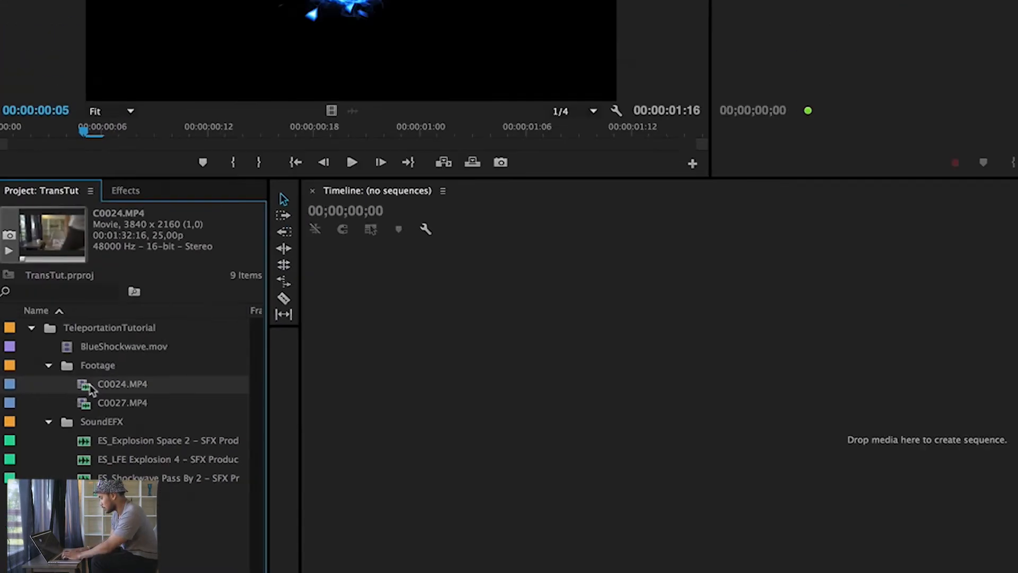
key("super+n")
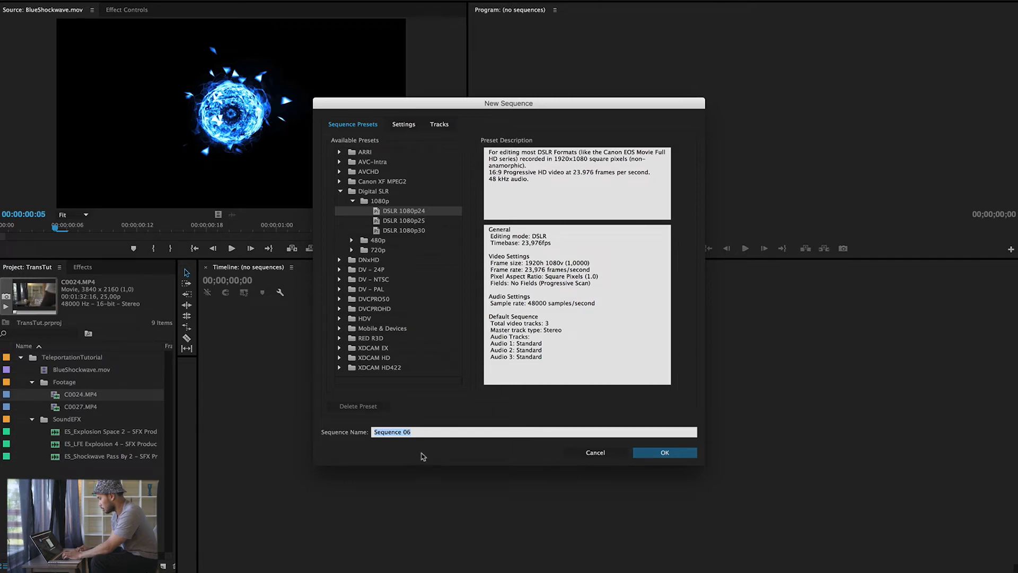
type("TransportTut")
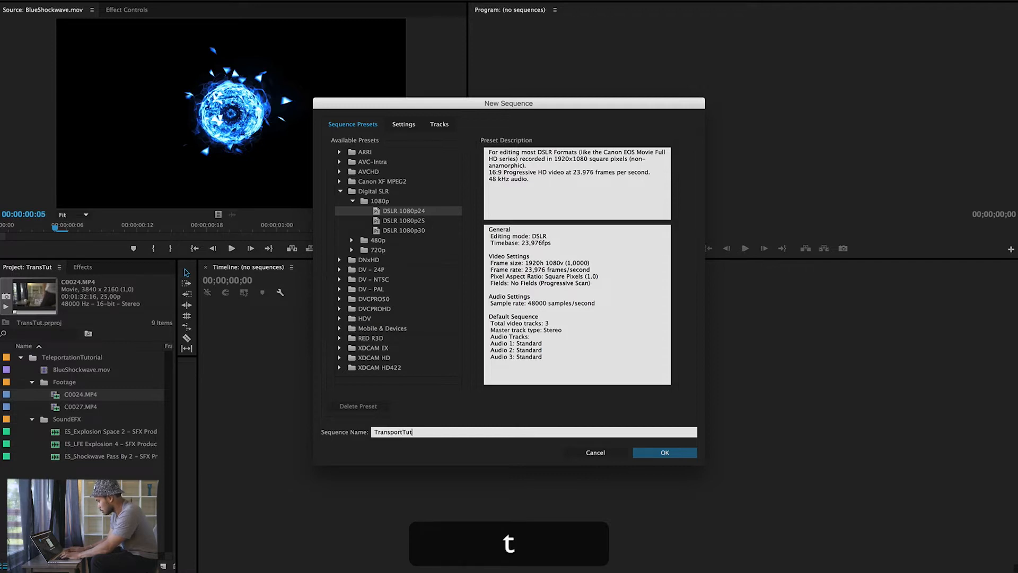
key("Return")
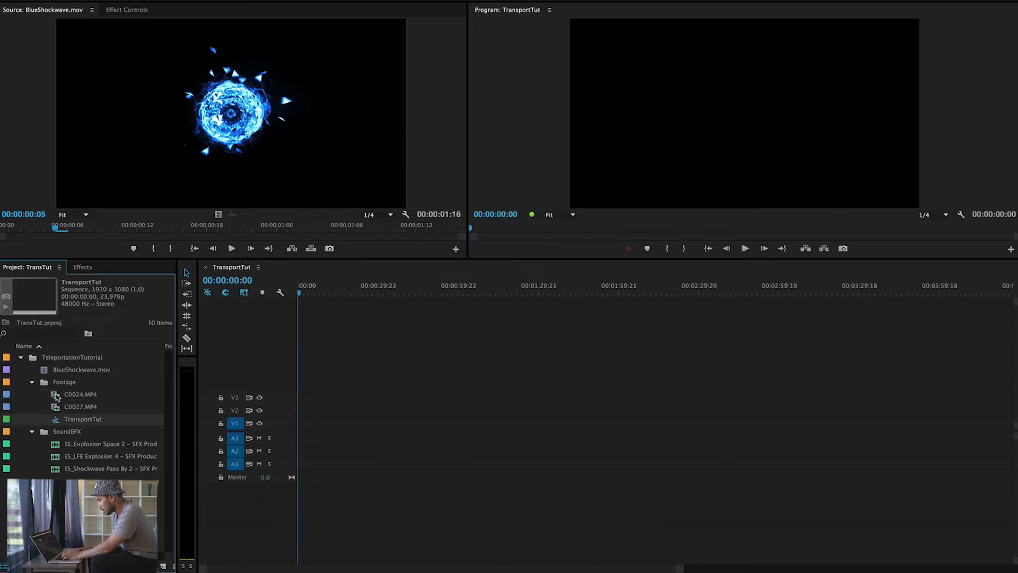
Place C0024.MP4 and C0027.MP4 back to back at the start of track V1, keeping the existing sequence settings.
left_click(57, 397)
left_click(57, 408, "shift")
left_click_drag(56, 408, 305, 426)
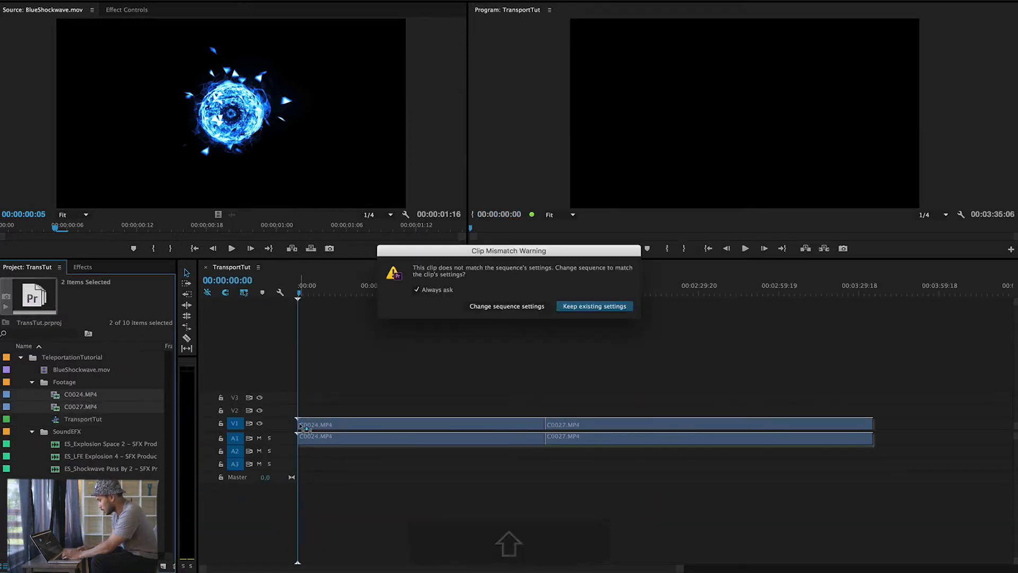
left_click(599, 308)
Scale the C0024.MP4 clip in the sequence to the frame size.
left_click(83, 394)
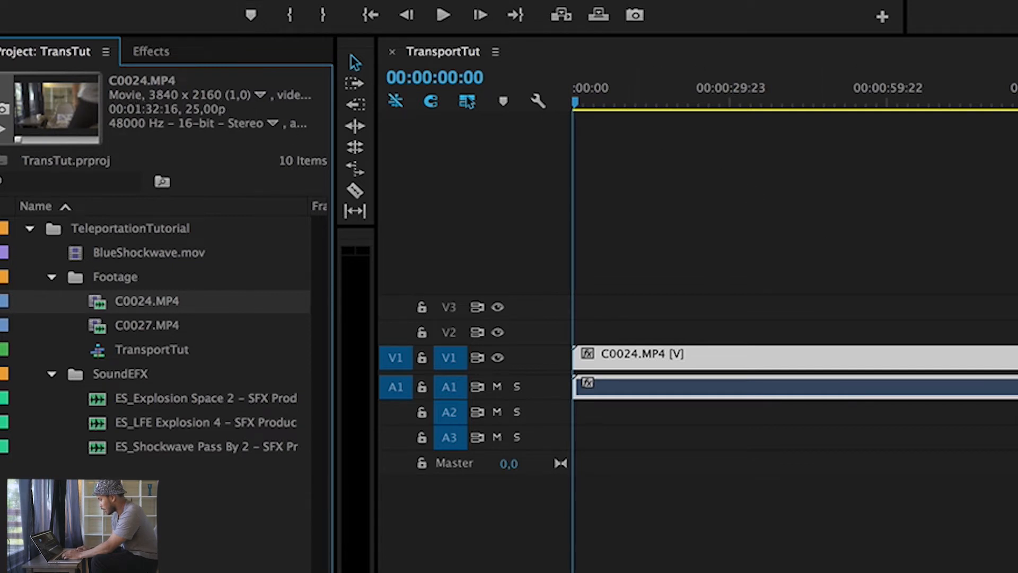
right_click(633, 359)
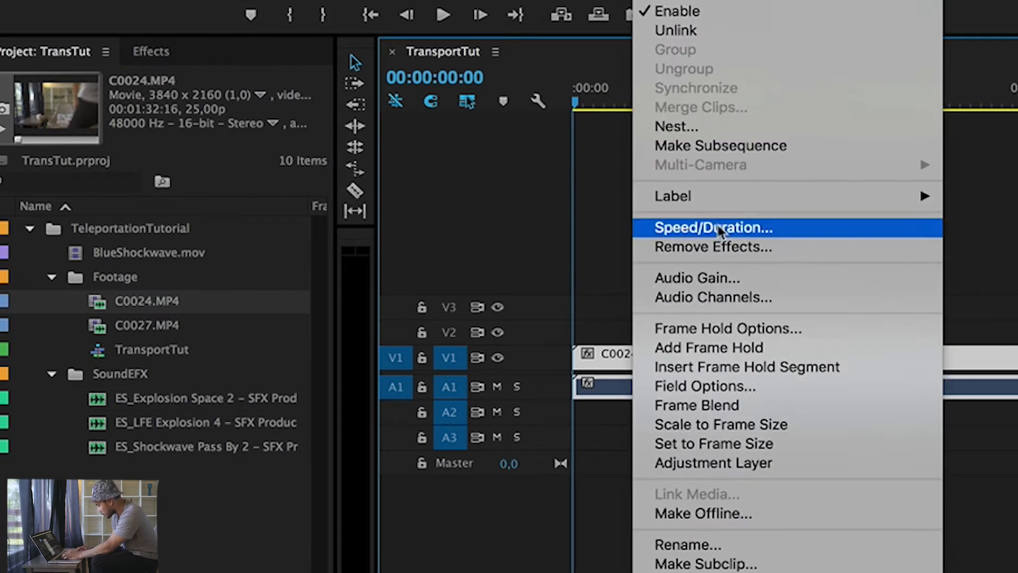
left_click(737, 427)
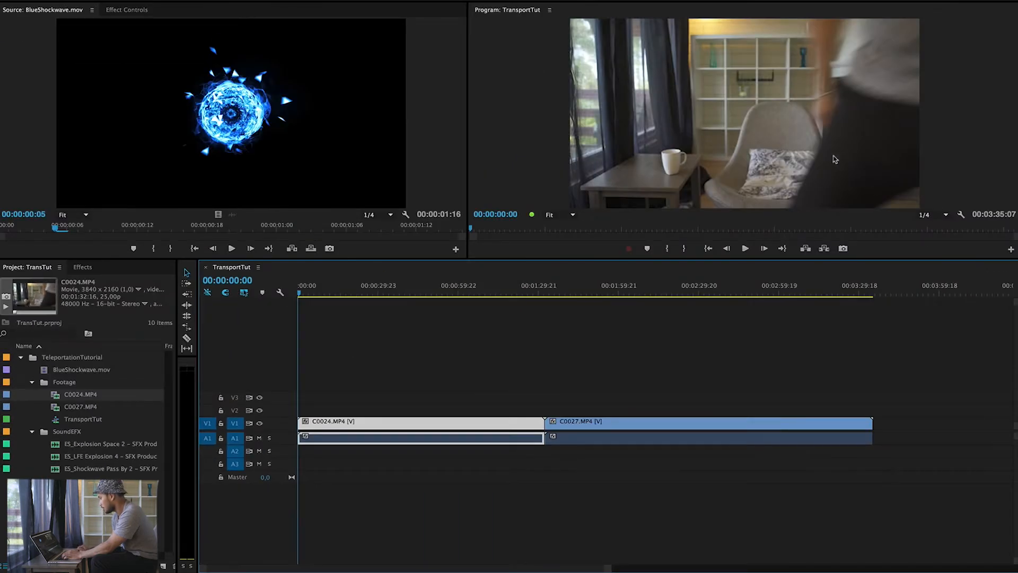
Check the framing of the C0027.MP4 clip in the sequence and its source resolution.
left_click(567, 288)
left_click(583, 425)
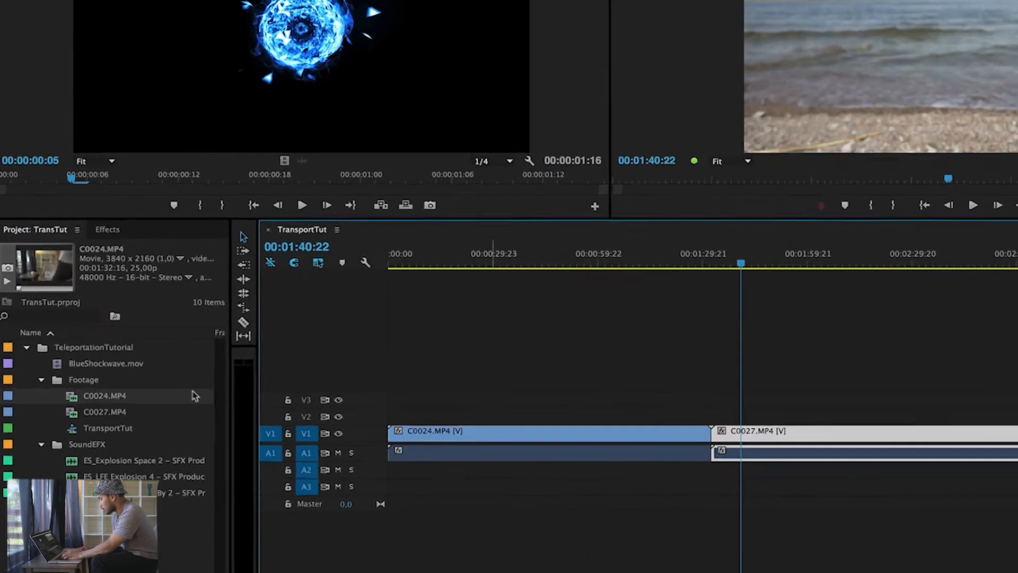
left_click(96, 407)
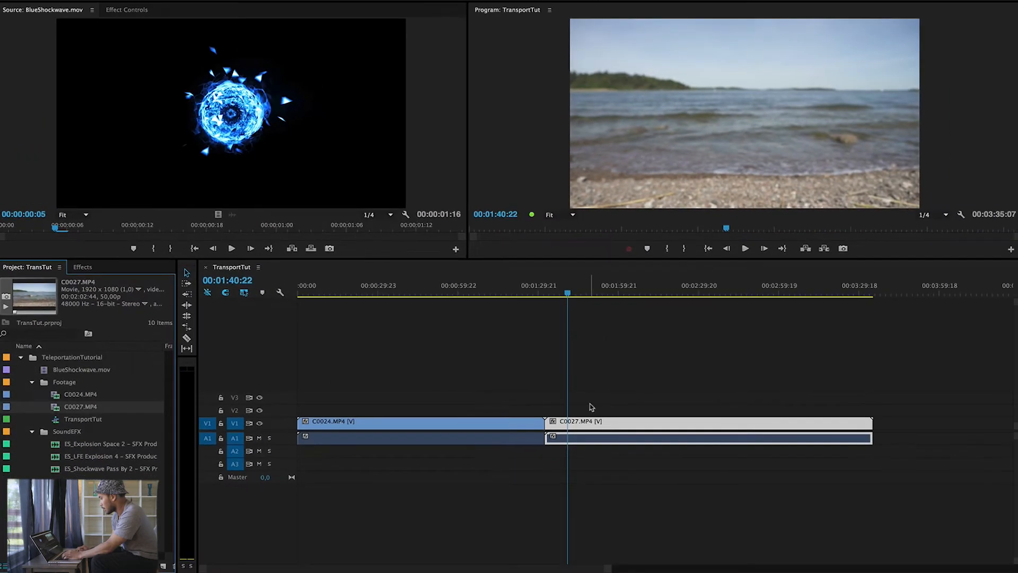
Ripple-trim the start of C0024.MP4 to 00:00:29:17, just before the clap.
left_click_drag(358, 289, 377, 291)
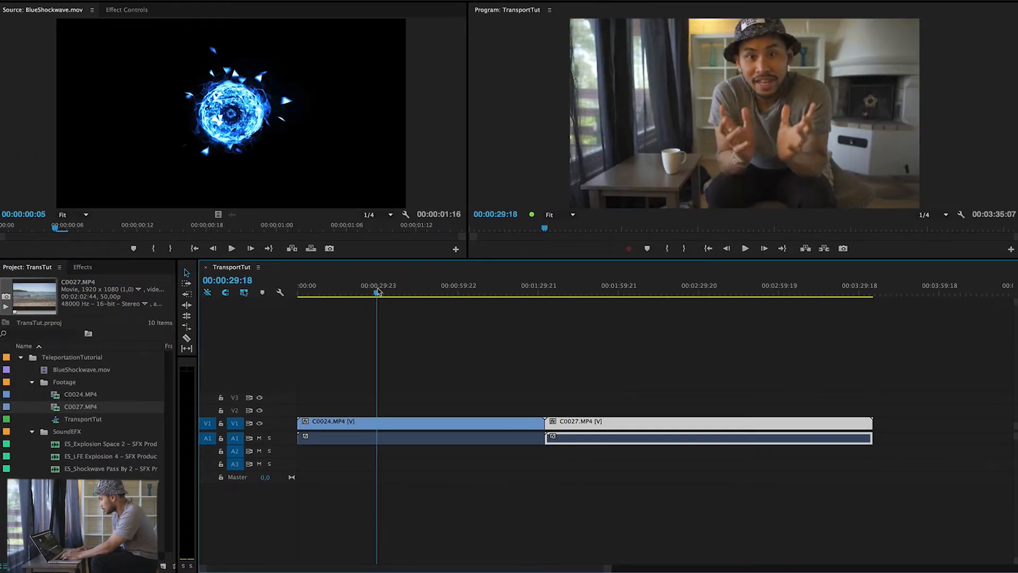
scroll(381, 378, "up", 3, "alt")
mouse_move(431, 303)
left_mouse_down()
mouse_move(449, 299)
mouse_move(438, 298)
left_mouse_up()
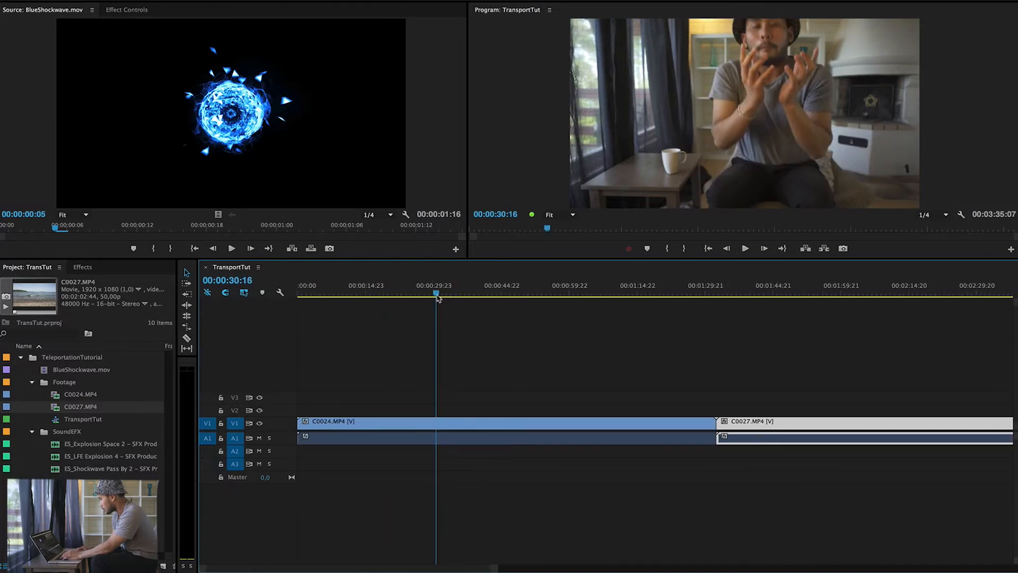
scroll(287, 439, "up", 5, "alt")
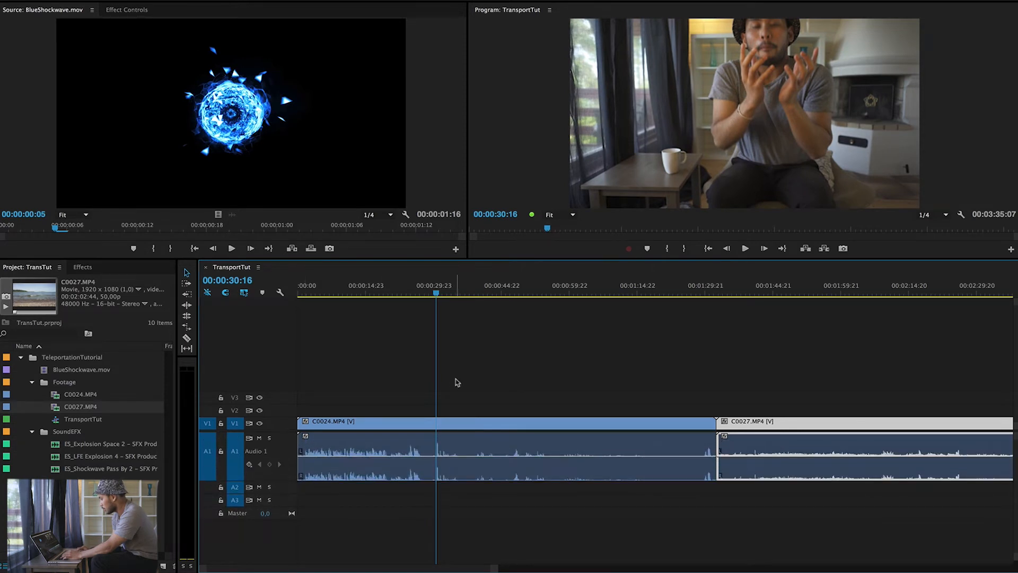
scroll(458, 381, "up", 3, "alt")
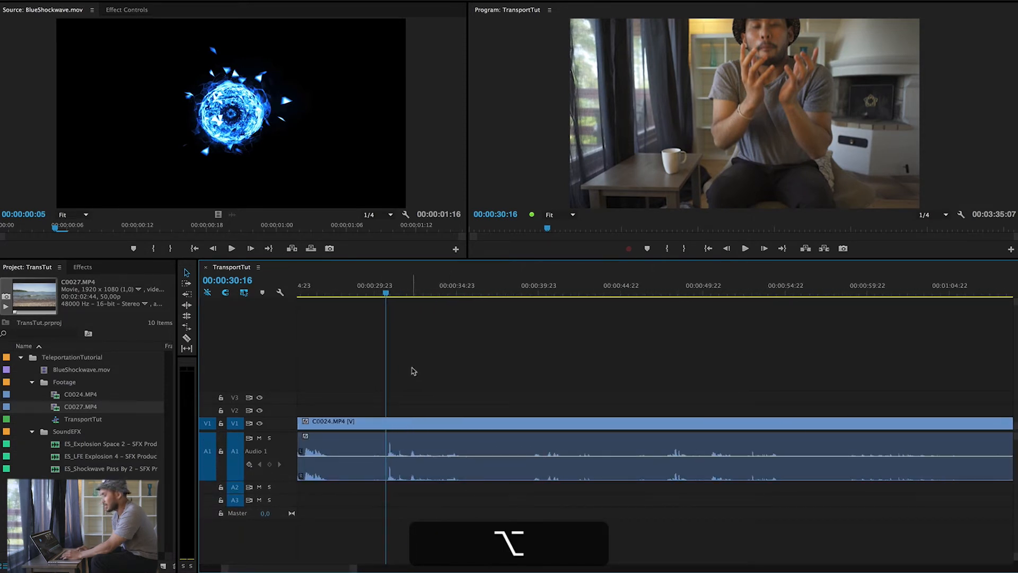
scroll(414, 370, "up", 2, "alt")
scroll(413, 371, "up", 3, "alt")
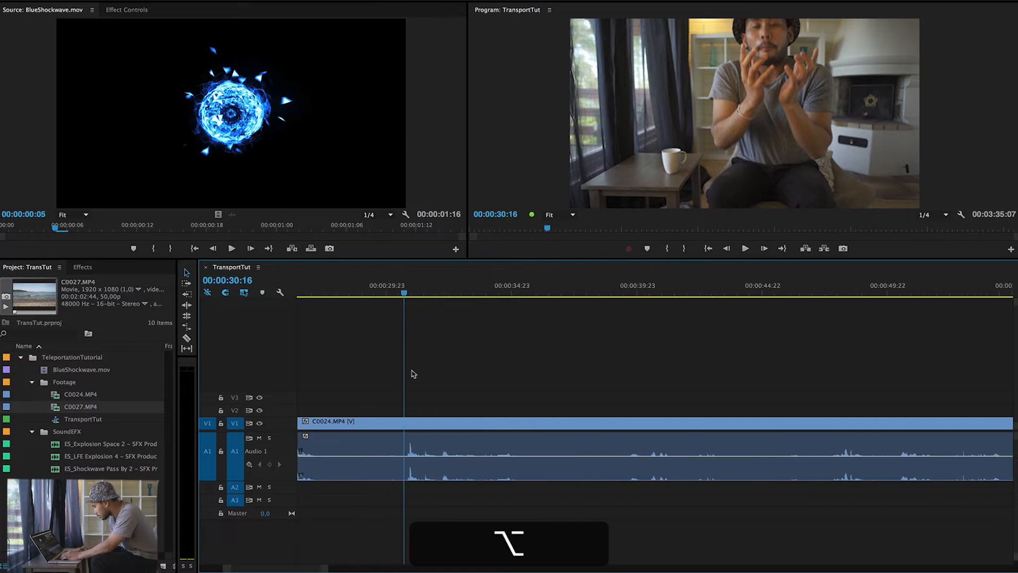
mouse_move(457, 87)
left_mouse_down()
mouse_move(495, 89)
mouse_move(473, 89)
left_mouse_up()
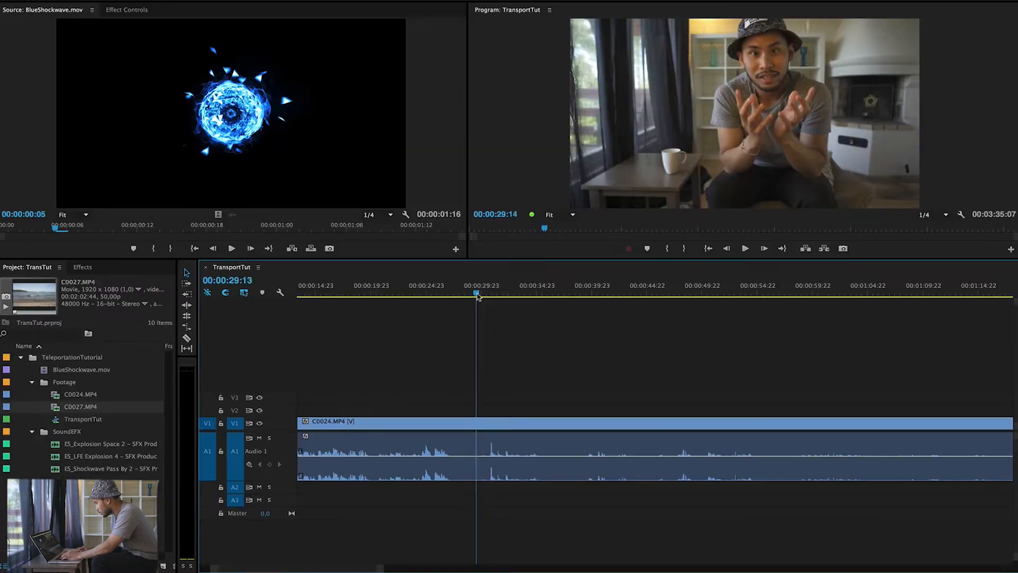
mouse_move(477, 295)
left_mouse_down()
mouse_move(487, 303)
mouse_move(479, 298)
left_mouse_up()
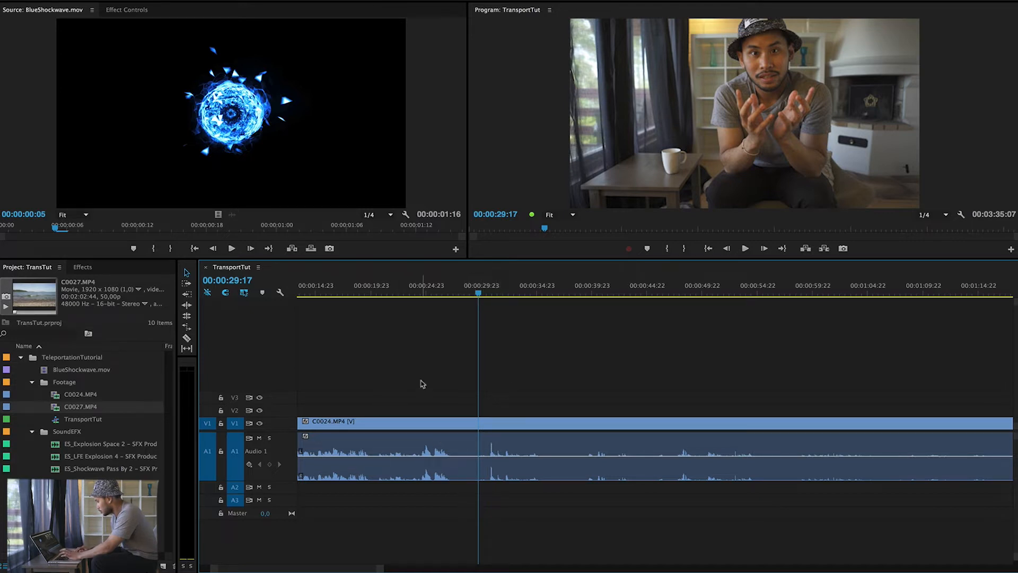
key("q")
key("alt+q")
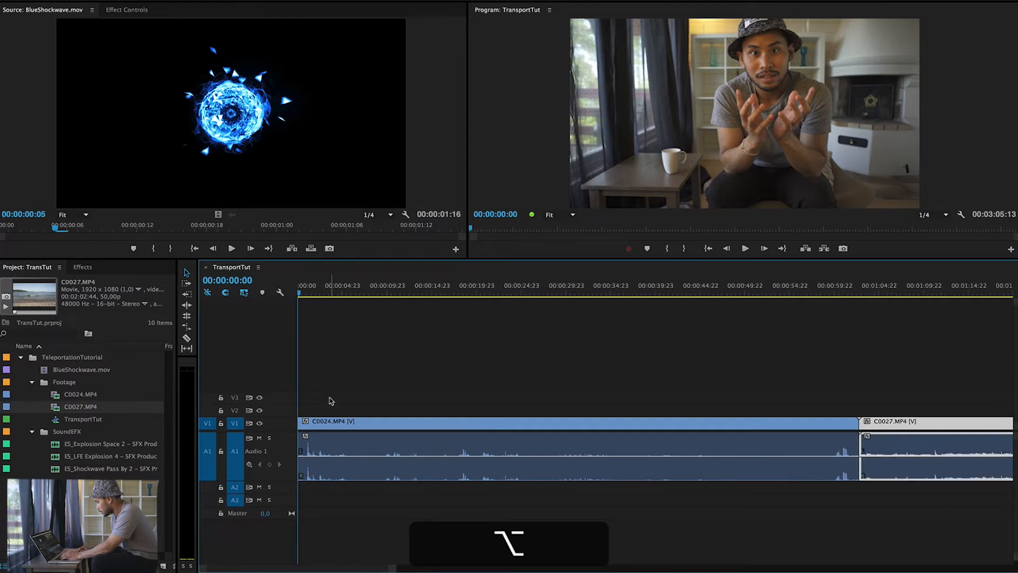
Split C0024.MP4 at 00:00:01:07, right after the clap.
left_click_drag(299, 294, 328, 348)
scroll(329, 347, "up", 4)
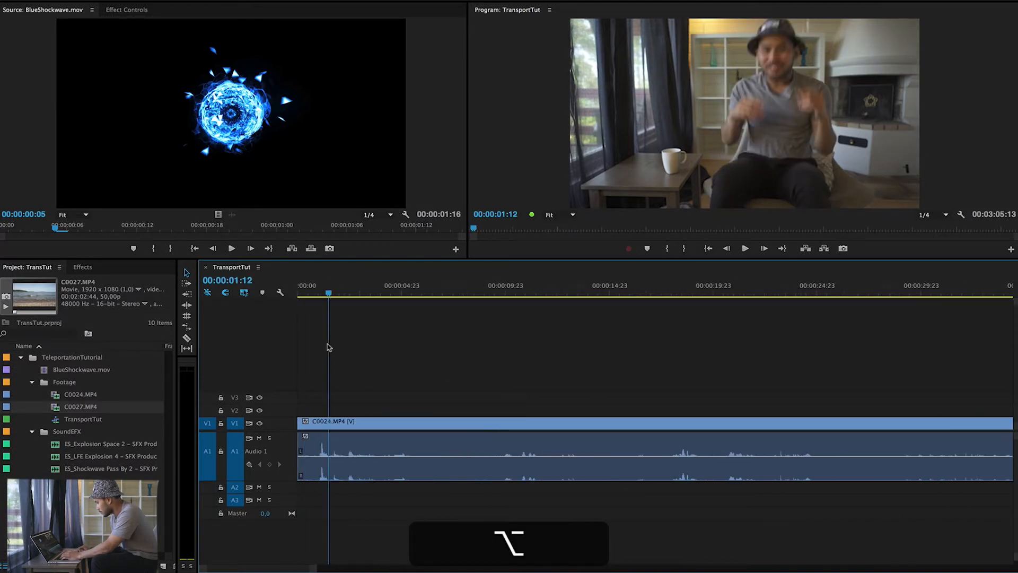
left_click_drag(311, 289, 325, 291)
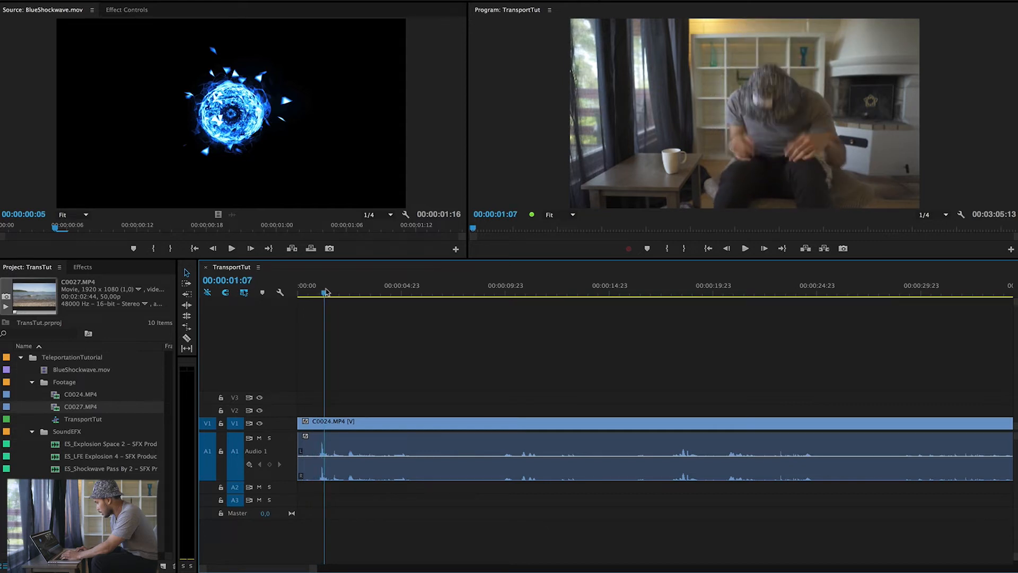
scroll(337, 361, "up", 1)
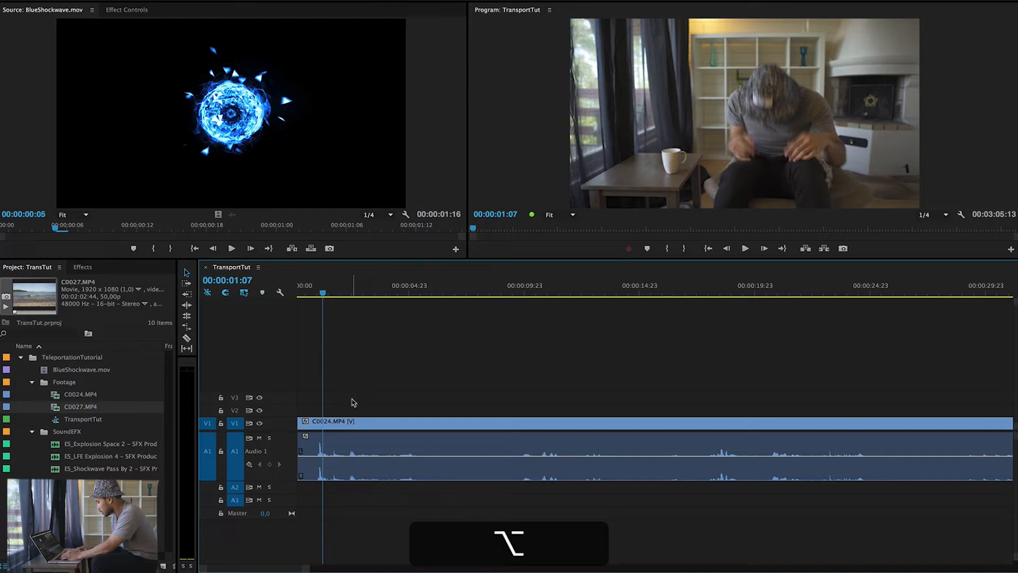
key("alt+c")
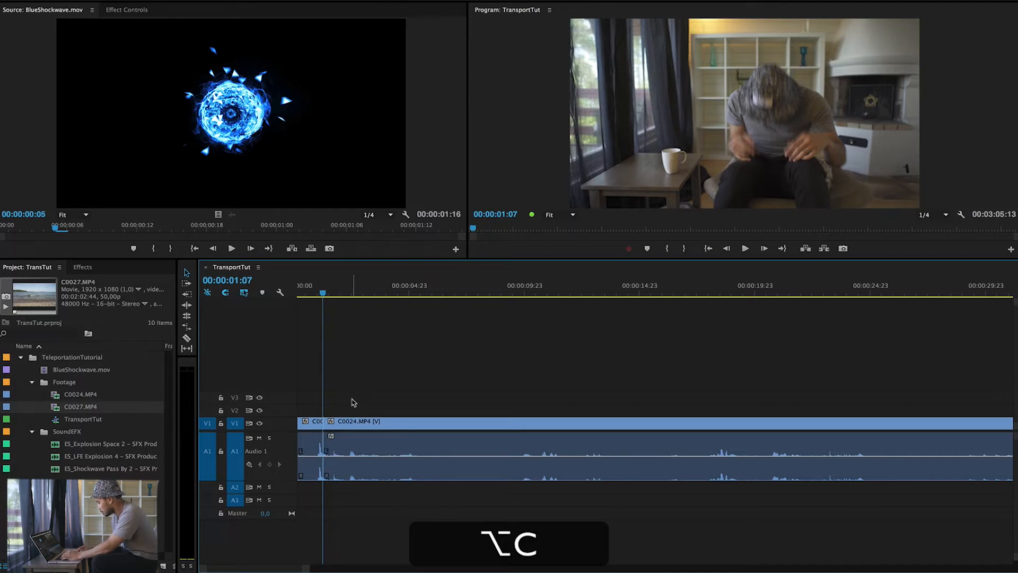
Ripple-trim the start of the second C0024.MP4 segment so it begins on the empty chair with the cup upright.
scroll(353, 402, "down", 3)
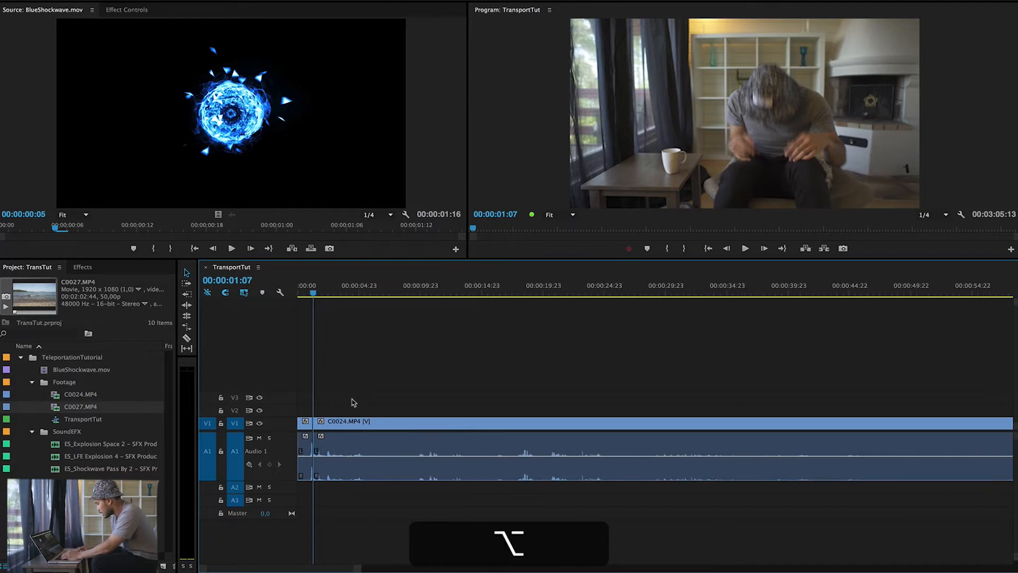
left_click_drag(312, 295, 419, 312)
scroll(419, 318, "down", 5)
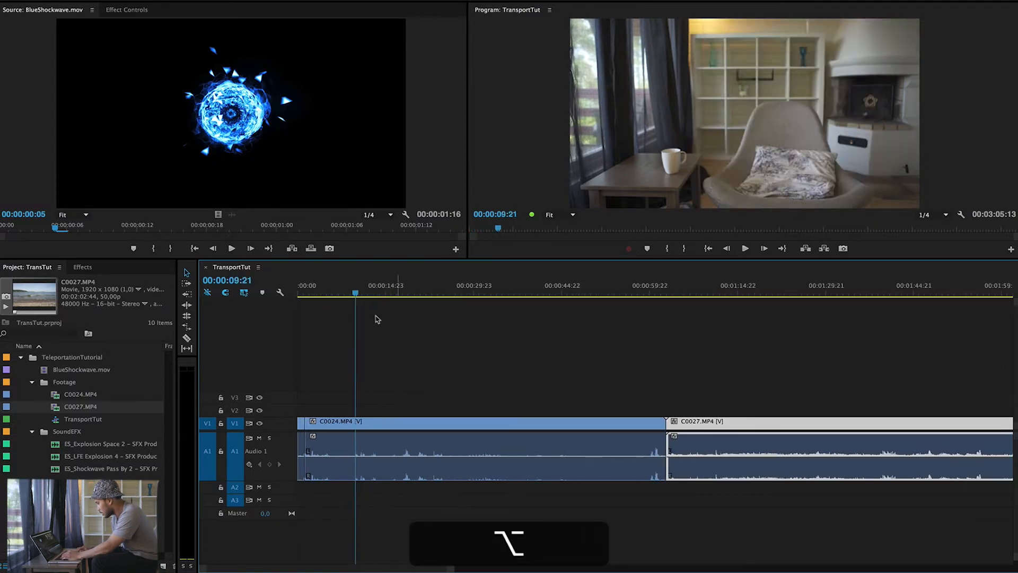
left_click_drag(355, 296, 597, 297)
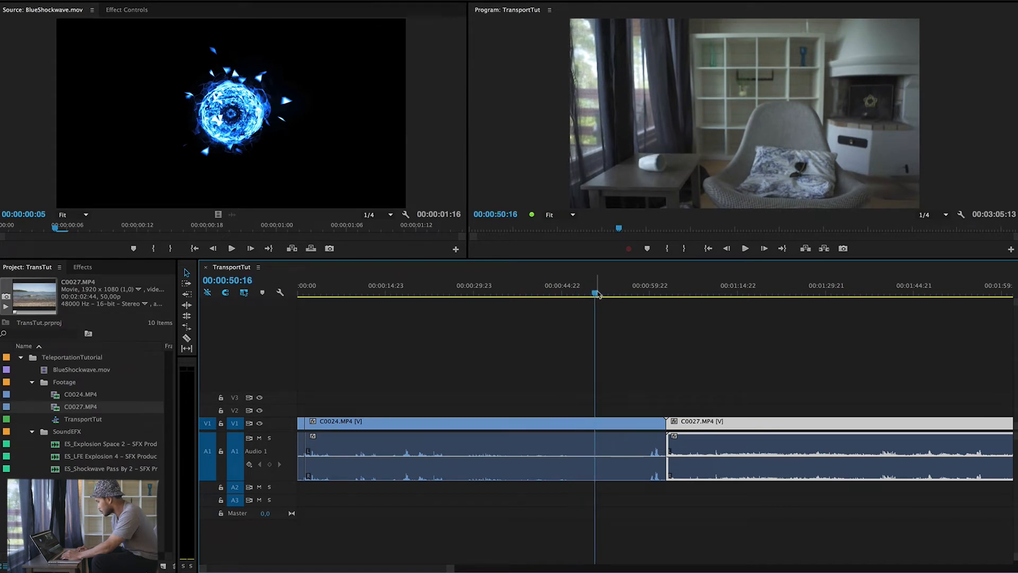
left_click_drag(309, 290, 448, 294)
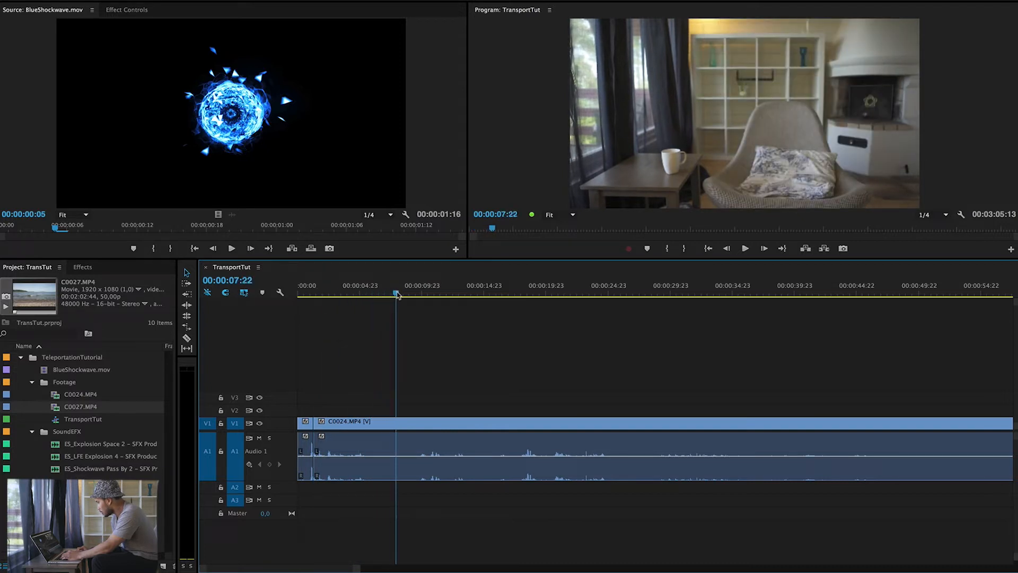
key("equal")
scroll(439, 368, "left", 3)
key("q")
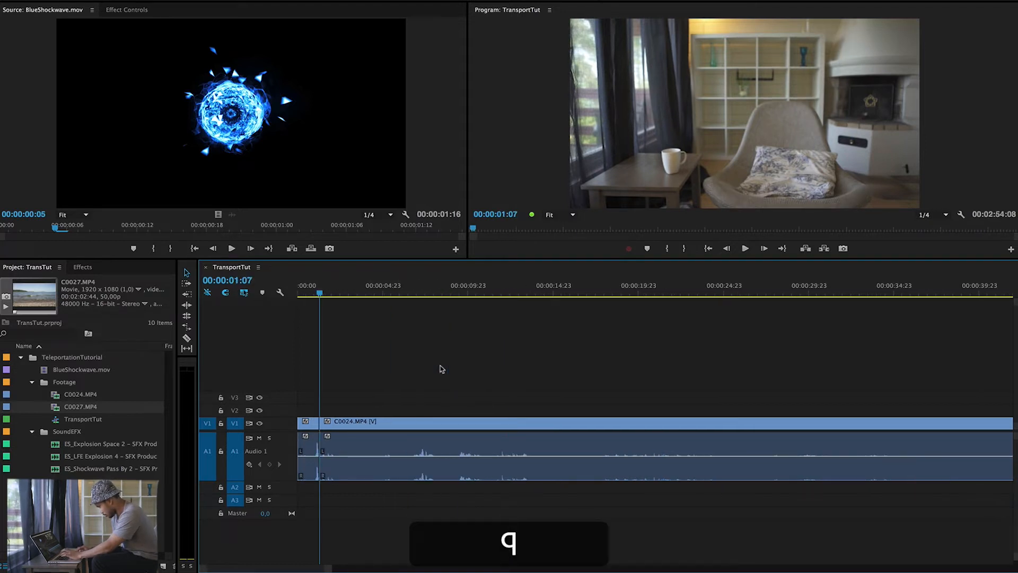
Split the empty-chair segment at 00:00:02:00 and ripple-trim the footage after the cut up to the tipped-cup shot at 00:00:41:02.
left_click_drag(320, 296, 332, 297)
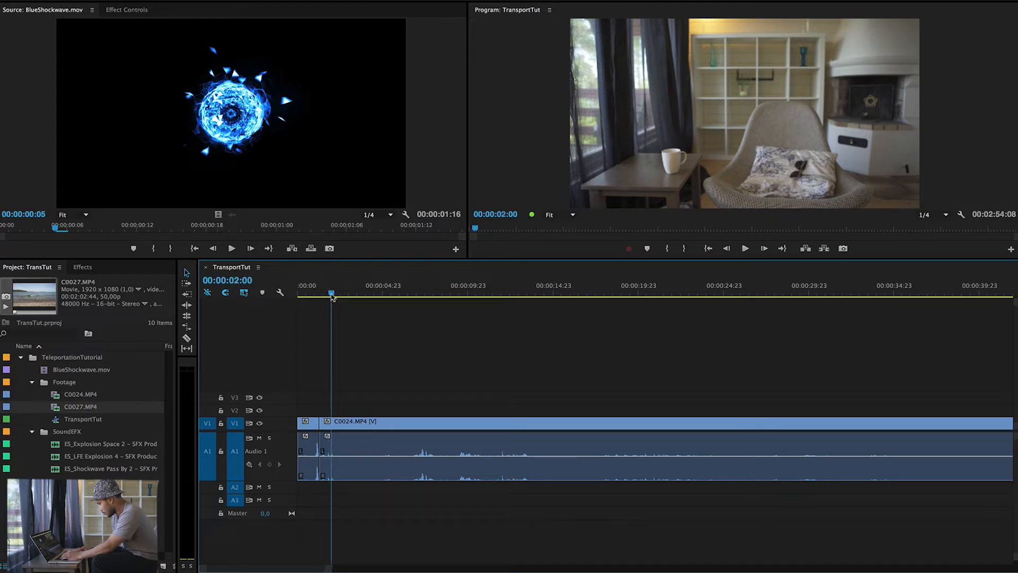
key("alt+c")
scroll(330, 329, "up", 3)
left_click_drag(348, 295, 425, 297)
scroll(435, 361, "down", 3)
left_click_drag(320, 290, 536, 293)
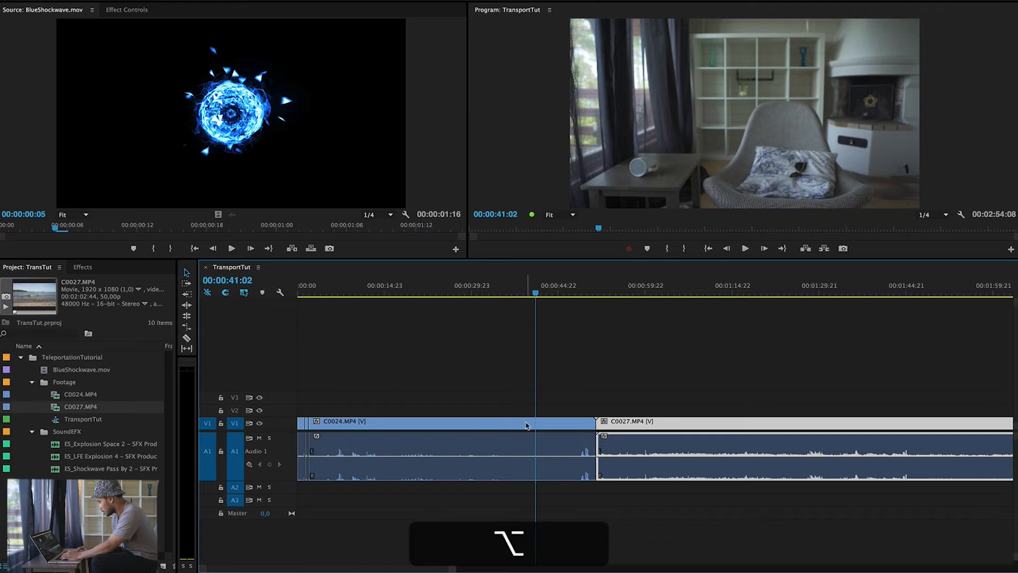
key("alt+q")
Ripple-trim the end of the tipped-cup segment to 00:00:03:20 and review the cuts.
scroll(391, 371, "up", 3)
left_click_drag(330, 290, 350, 295)
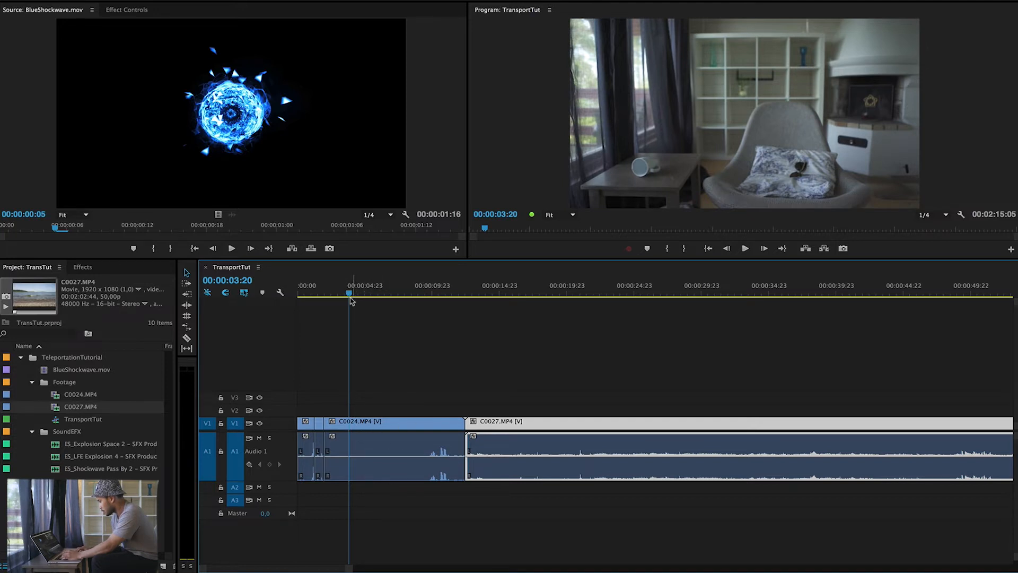
key("w")
key("=")
left_click_drag(317, 293, 372, 309)
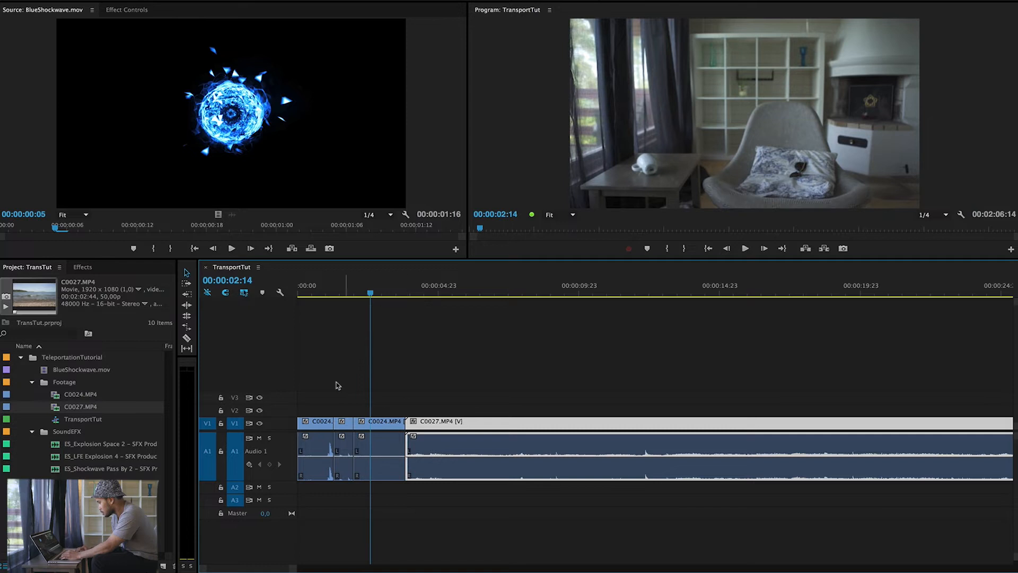
Place BlueShockwave.mov on track V2 just before the first cut, at the clap, and preview the overlay.
scroll(338, 386, "up", 3)
left_click(44, 372)
left_click_drag(43, 373, 361, 412)
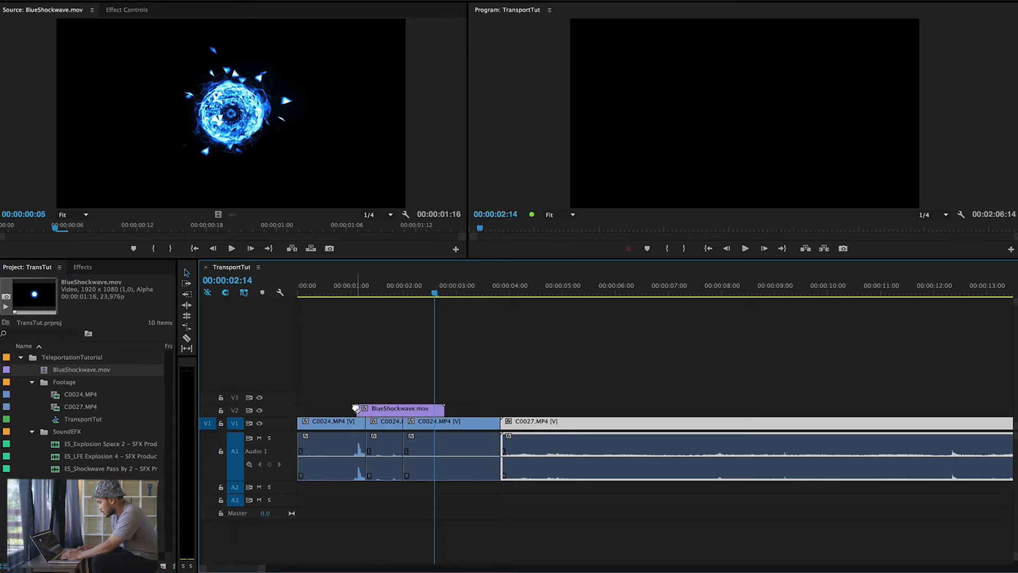
left_click(406, 410)
left_click_drag(381, 288, 401, 289)
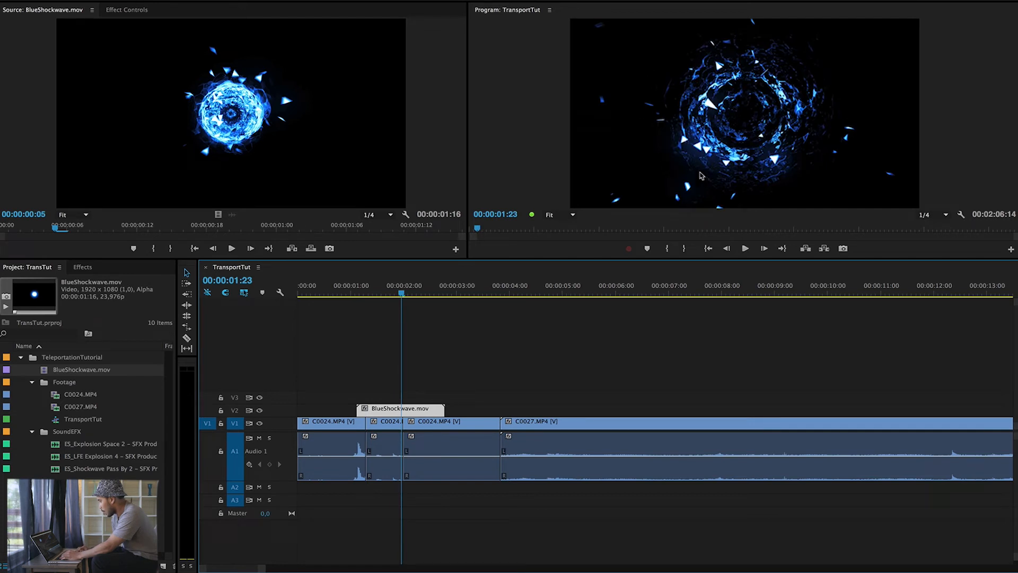
Show the effect settings of the BlueShockwave.mov clip and hide track V2.
left_click(387, 388)
left_click(387, 408)
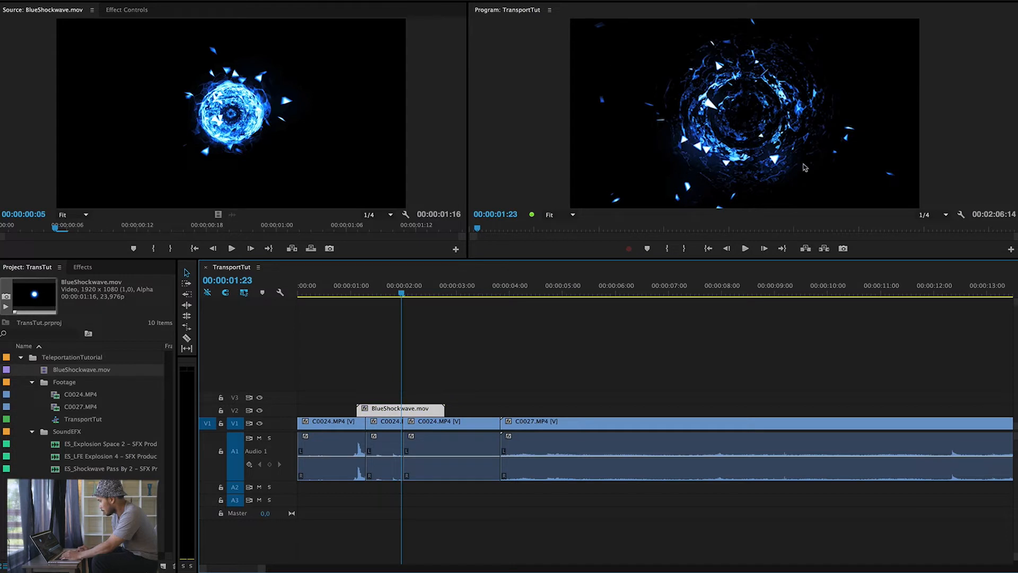
left_click(128, 11)
left_click(259, 410)
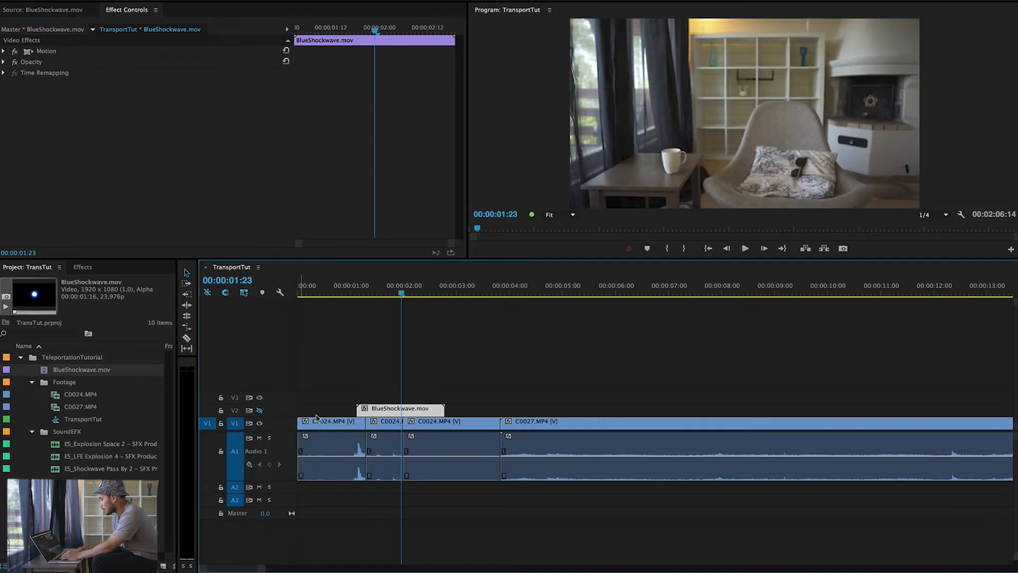
Unhide track V2, set the BlueShockwave.mov clip's blend mode to Screen and preview the overlay from just before the clap.
left_click(259, 410)
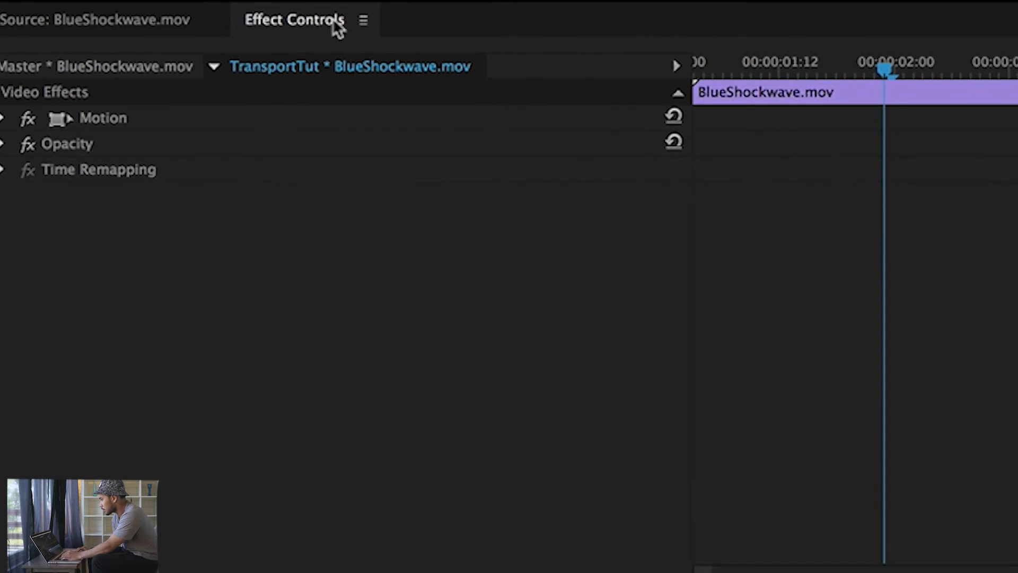
left_click(2, 150)
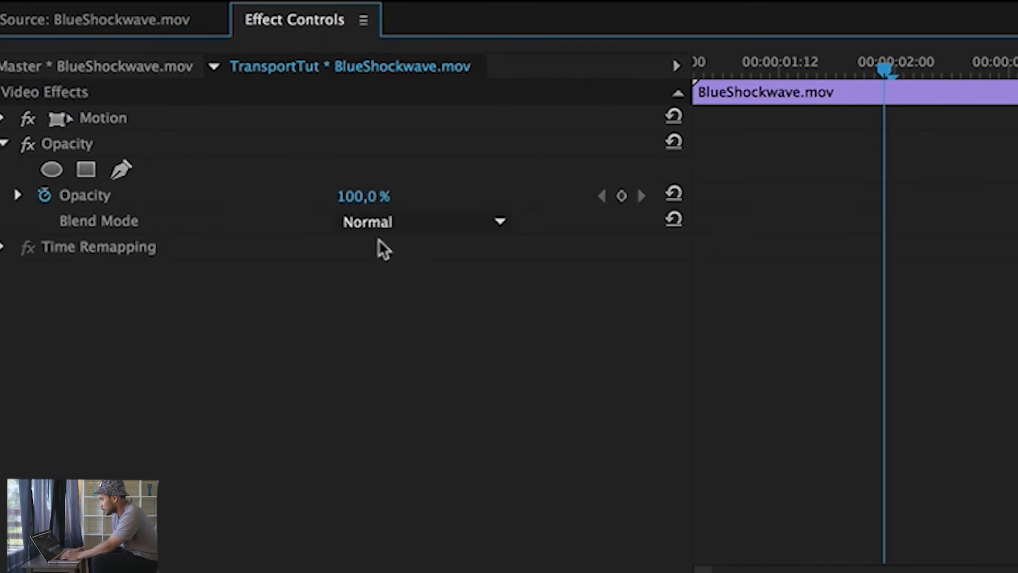
left_click(381, 221)
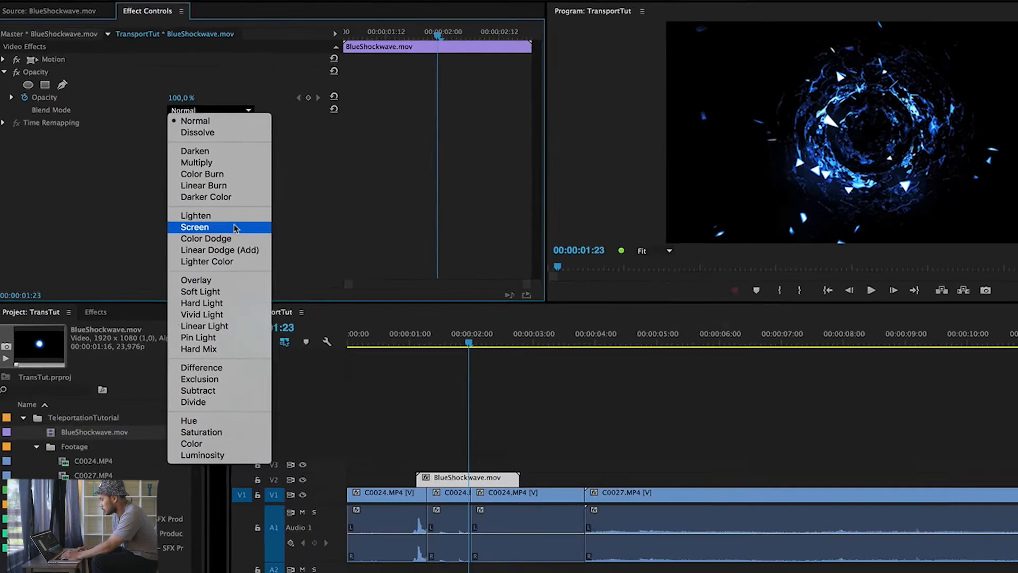
left_click(235, 228)
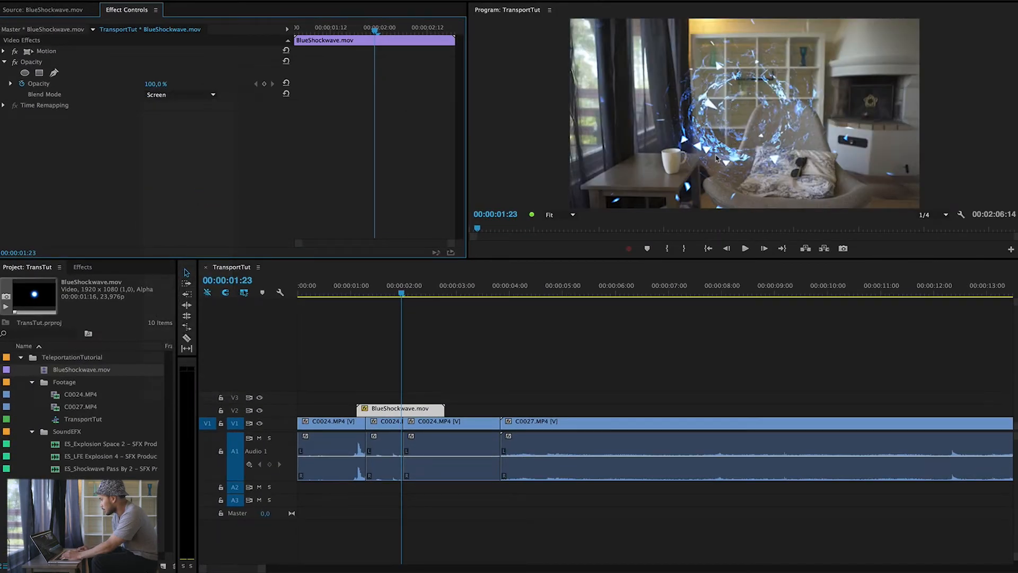
scroll(381, 366, "up", 2)
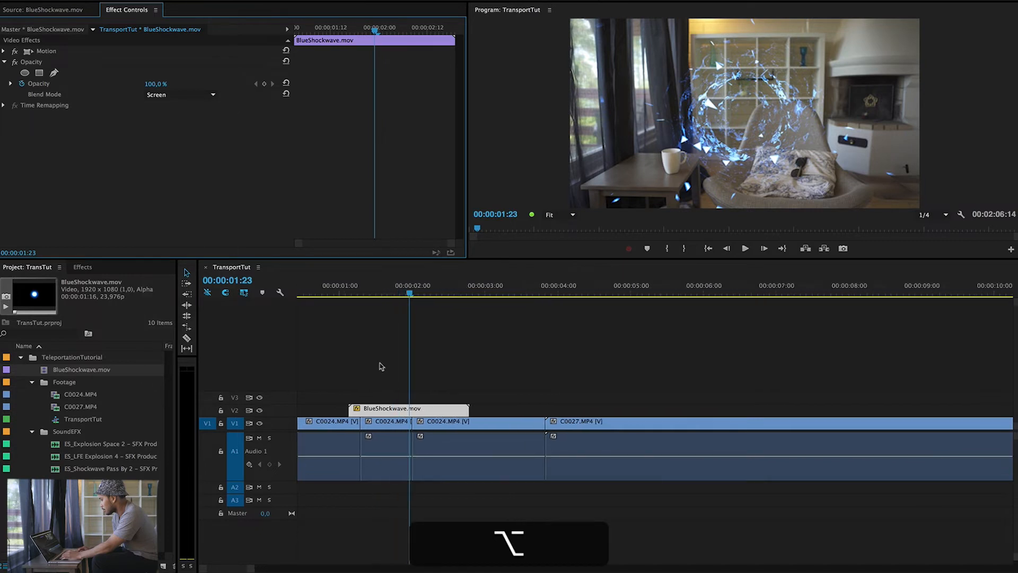
left_click_drag(445, 295, 374, 287)
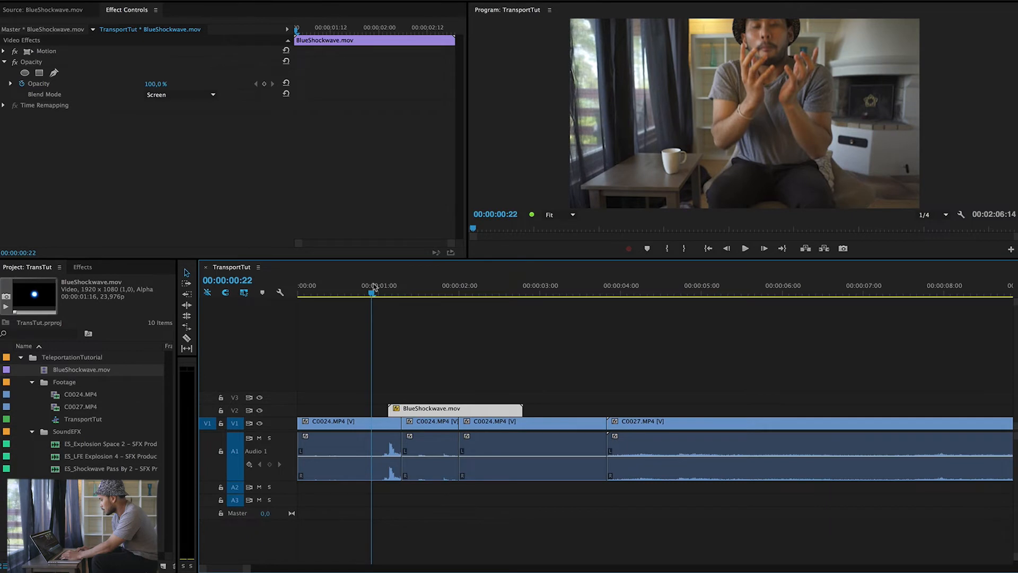
key("space")
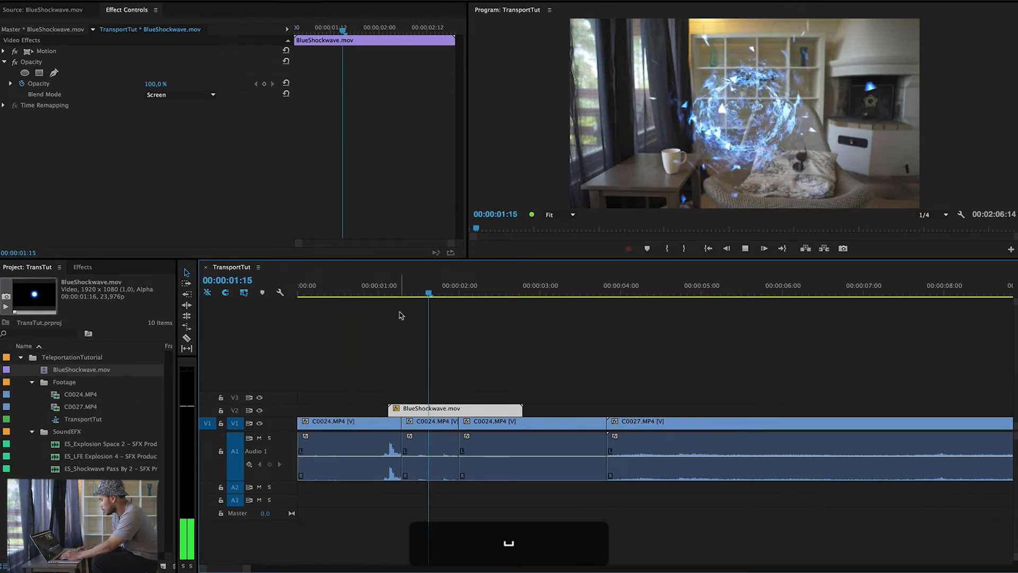
left_click(365, 289)
key("space")
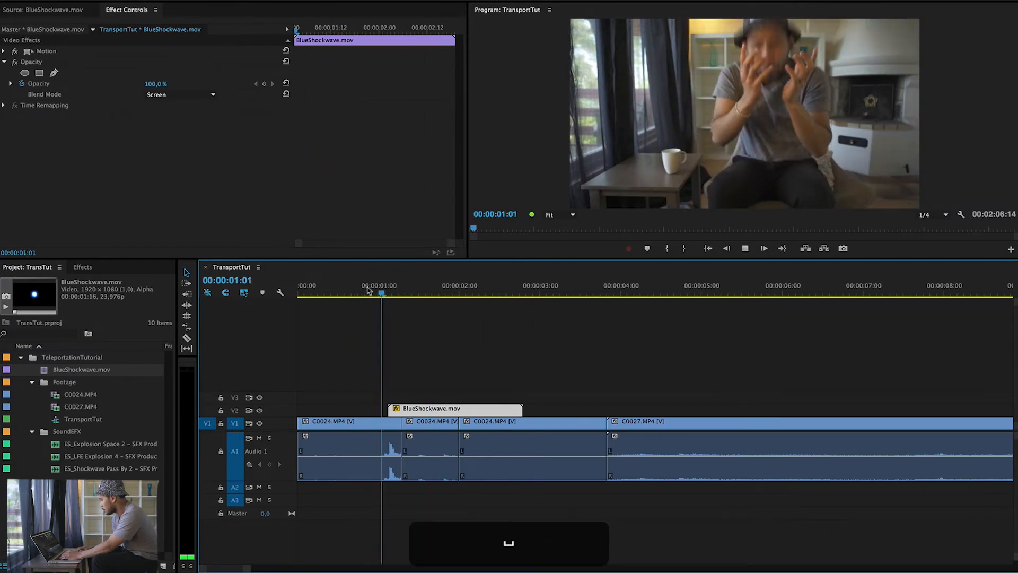
key("space")
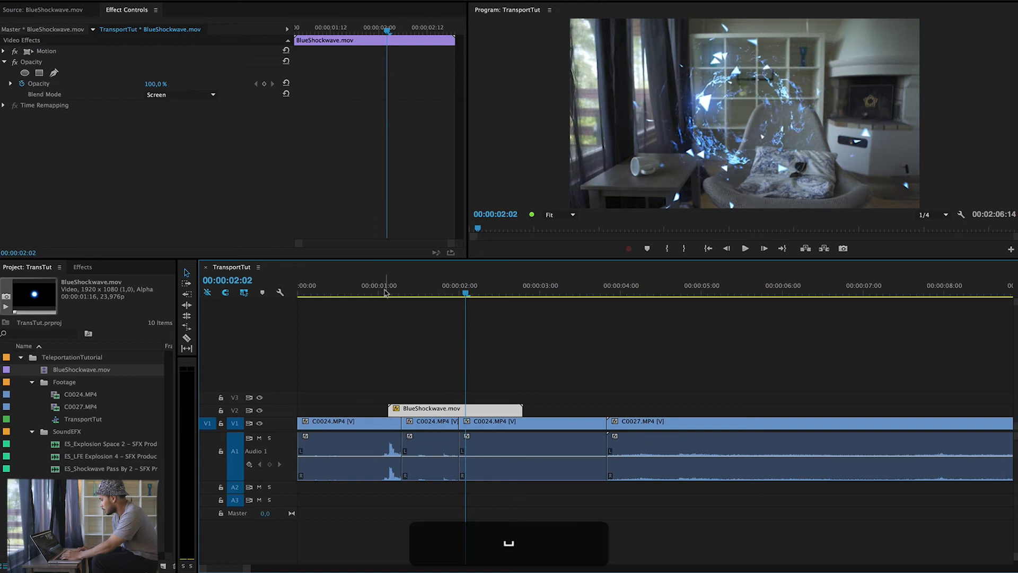
Reposition the shockwave over the chair at about 1162.6, 581.1 with scale 125, and play the result from 00:00:01:00.
left_click(415, 291)
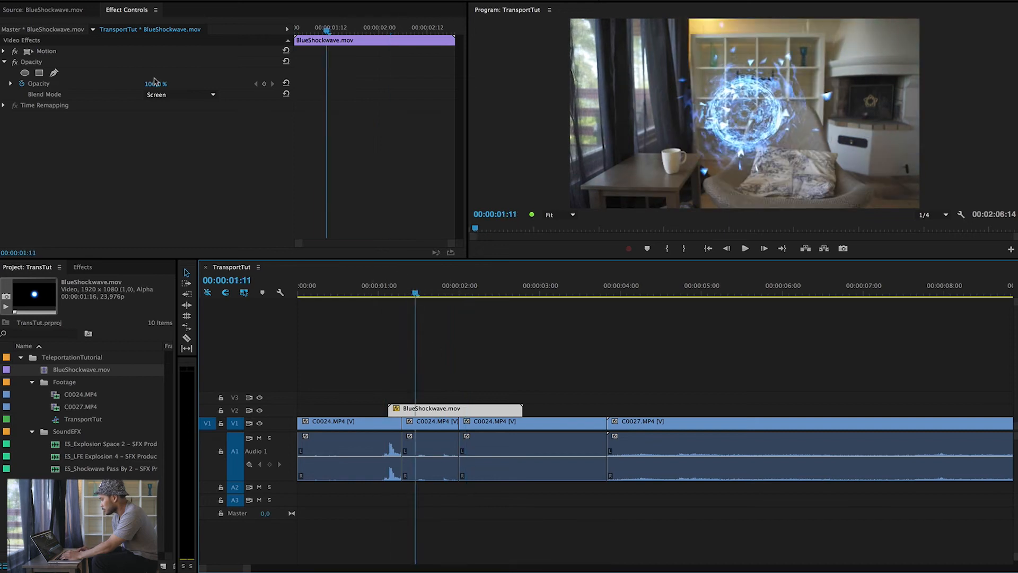
left_click(4, 52)
left_click(43, 54)
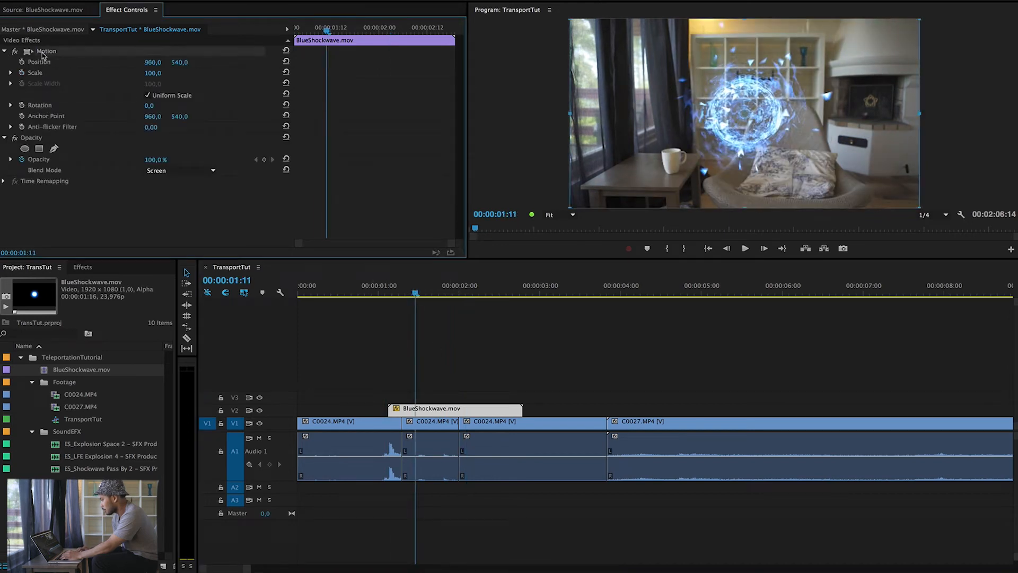
left_click_drag(703, 128, 731, 140)
left_click_drag(161, 74, 174, 74)
left_click_drag(765, 167, 763, 159)
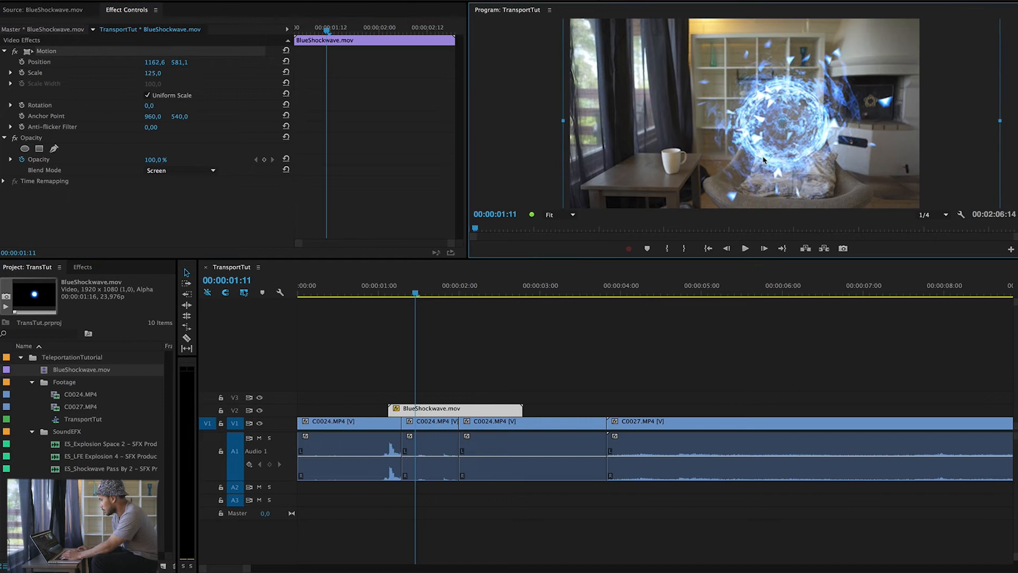
left_click(378, 294)
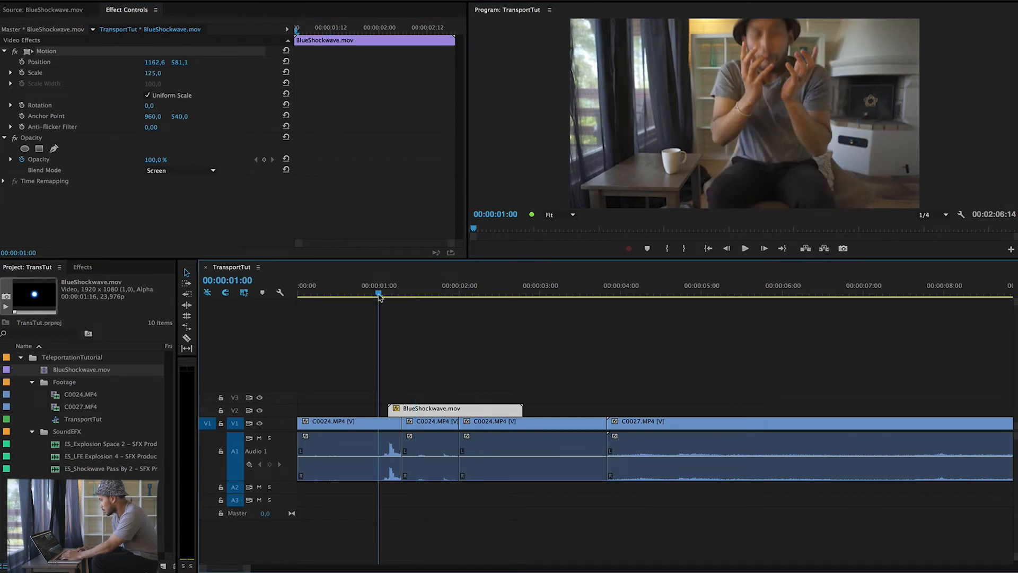
key("space")
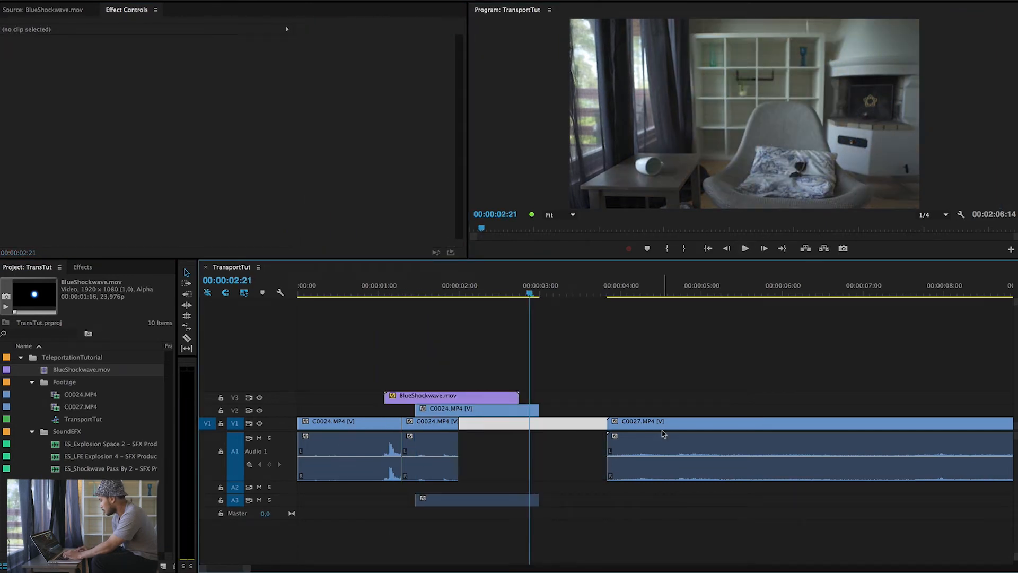
Move the beach clip C0027.MP4 on V1 to start at 00:00:03:00 and split it at 00:00:03:15.
left_click(648, 423)
left_click_drag(641, 423, 575, 419)
scroll(577, 400, "down", 5)
scroll(578, 400, "down", 2)
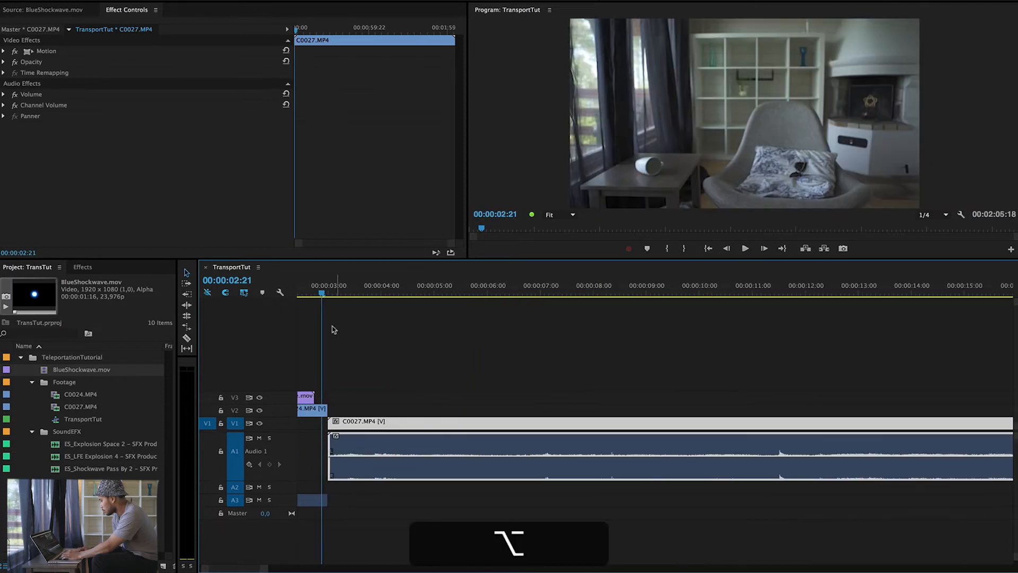
left_click_drag(325, 294, 363, 301)
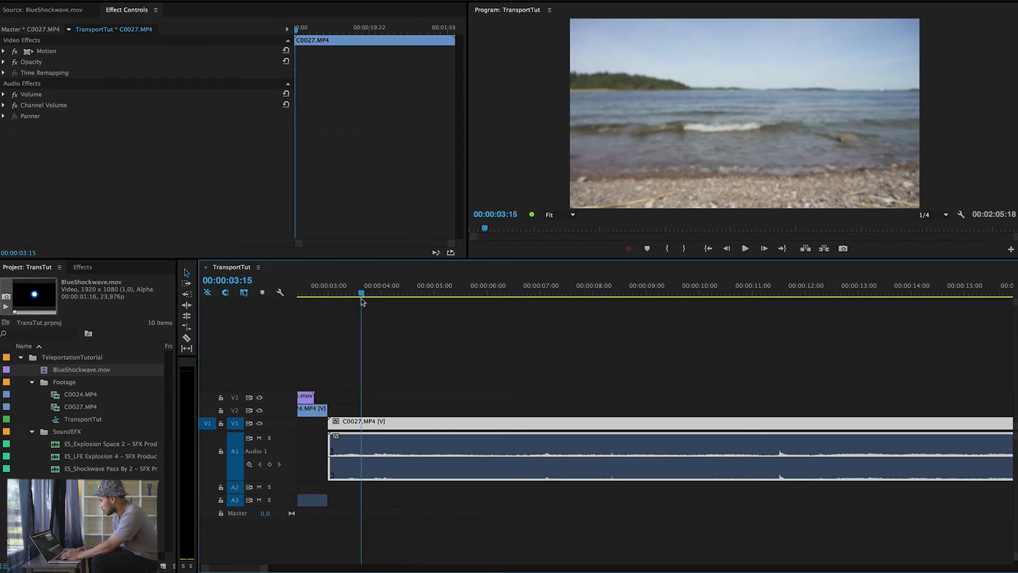
key("alt+c")
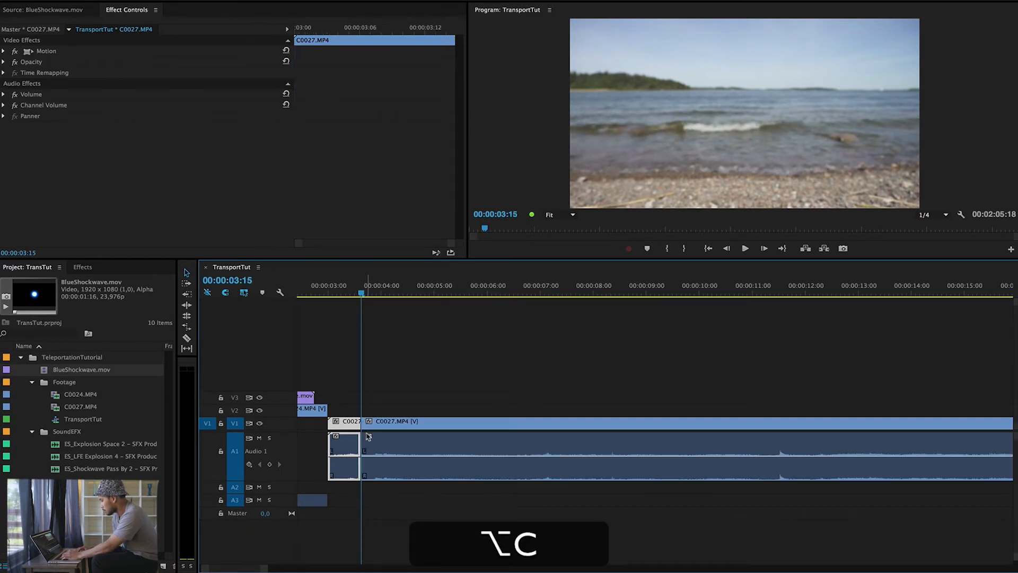
Ripple-trim the start of the second beach segment up to the mid-air jump frame at 00:01:28:01.
left_click_drag(361, 294, 685, 348)
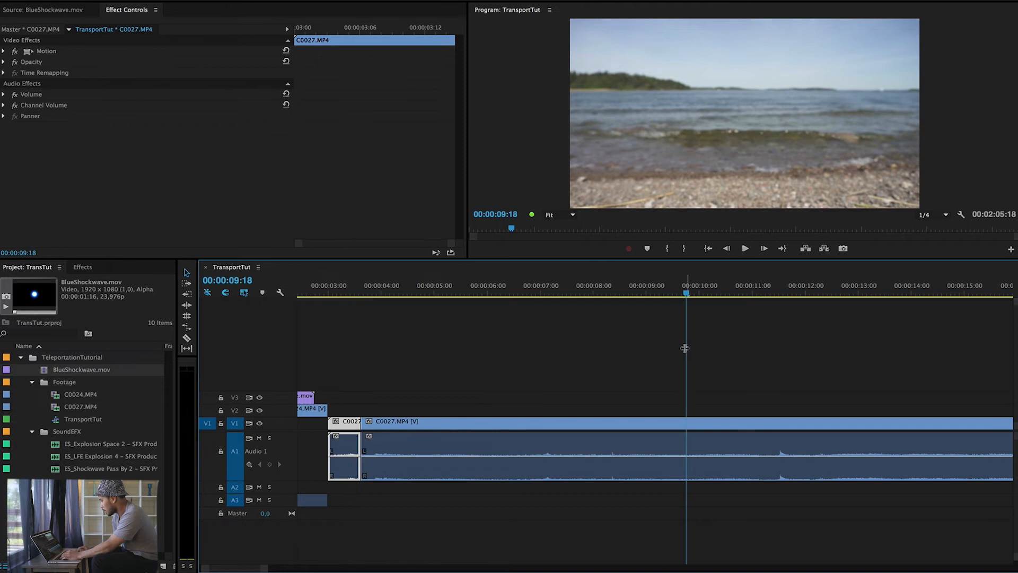
scroll(677, 394, "down", 4)
scroll(563, 362, "down", 2)
left_click_drag(429, 297, 881, 312)
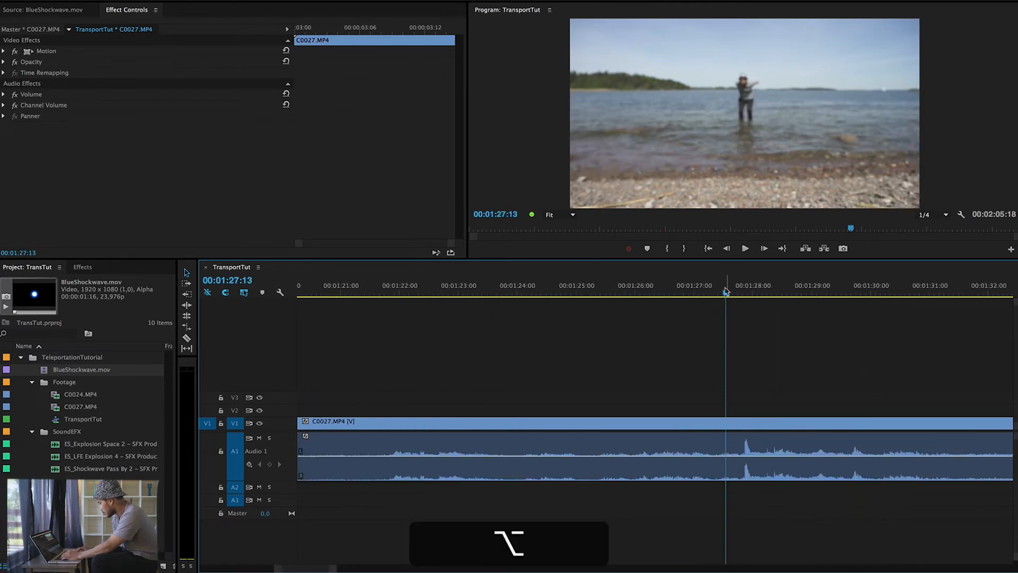
mouse_move(727, 294)
left_mouse_down()
mouse_move(801, 294)
mouse_move(745, 295)
left_mouse_up()
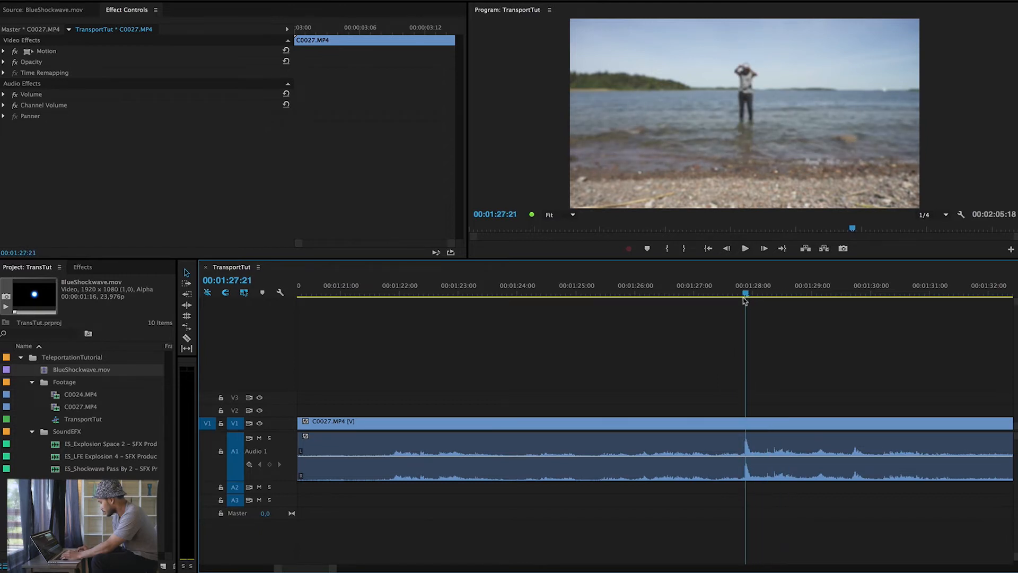
scroll(746, 367, "up", 3)
scroll(746, 367, "up", 2)
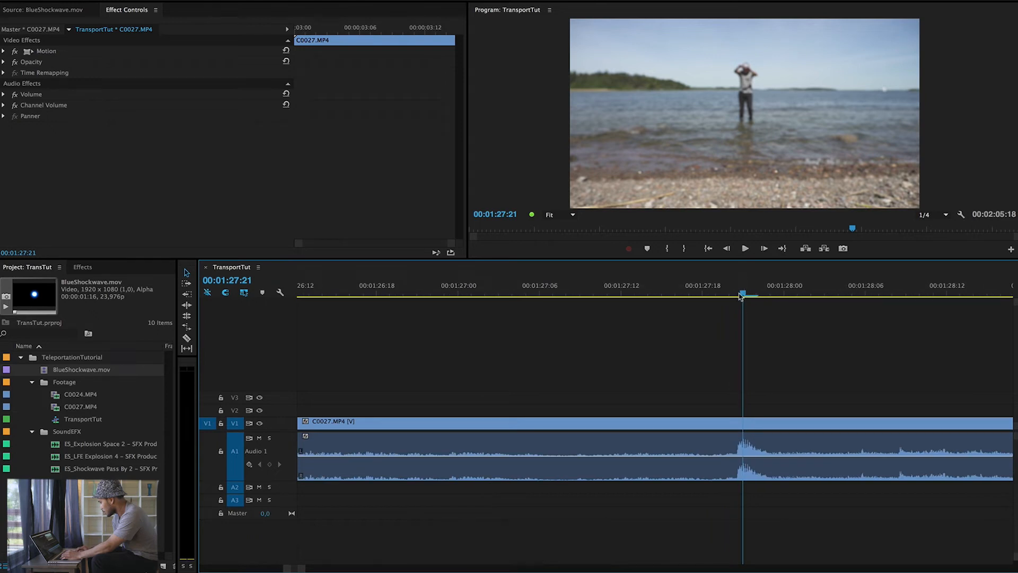
left_click_drag(743, 295, 797, 301)
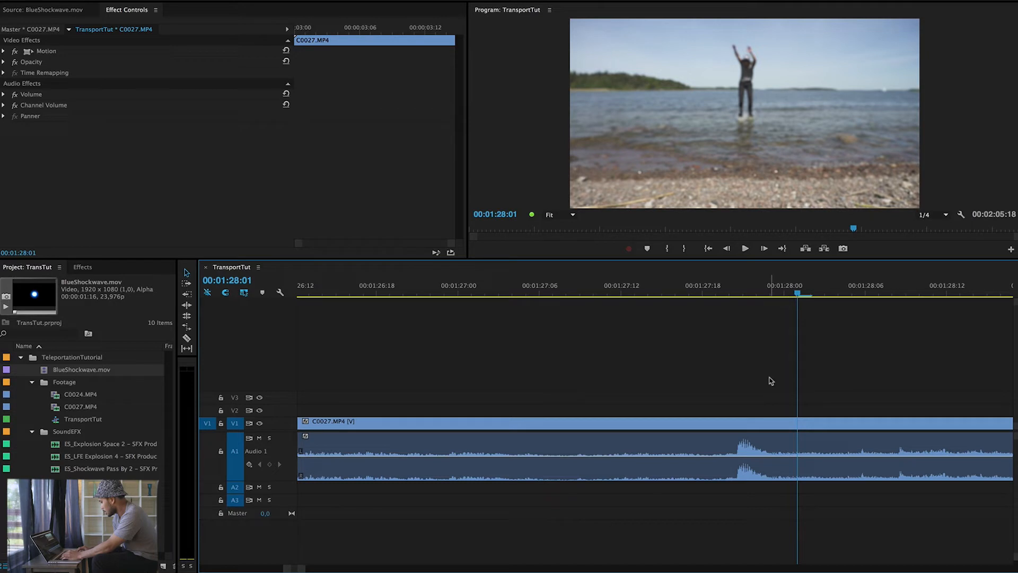
key("q")
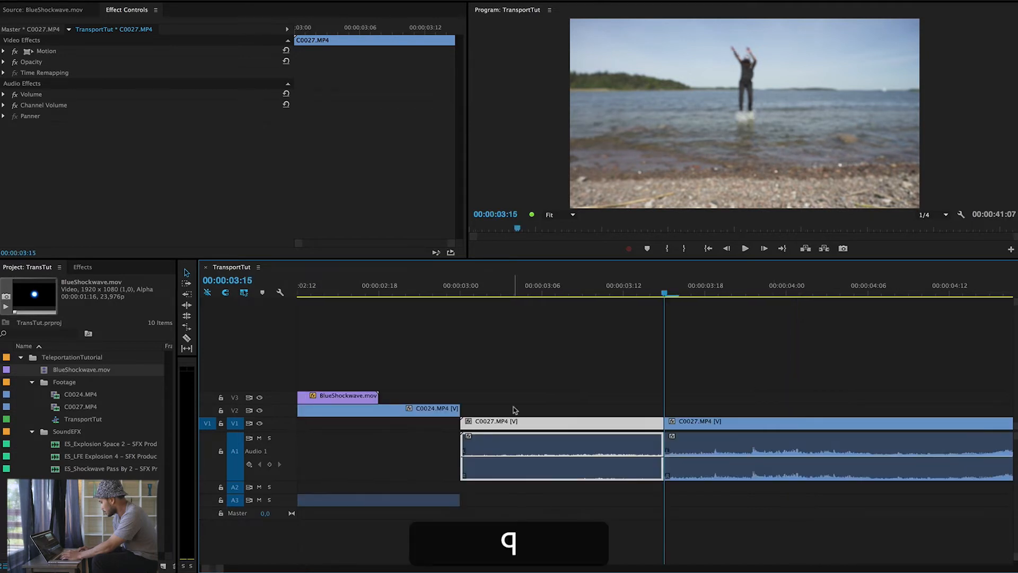
Play back the beach cut repeatedly to check the transition from the empty shore to the jumping man.
mouse_move(636, 289)
left_mouse_down()
mouse_move(667, 289)
mouse_move(641, 289)
left_mouse_up()
key("space")
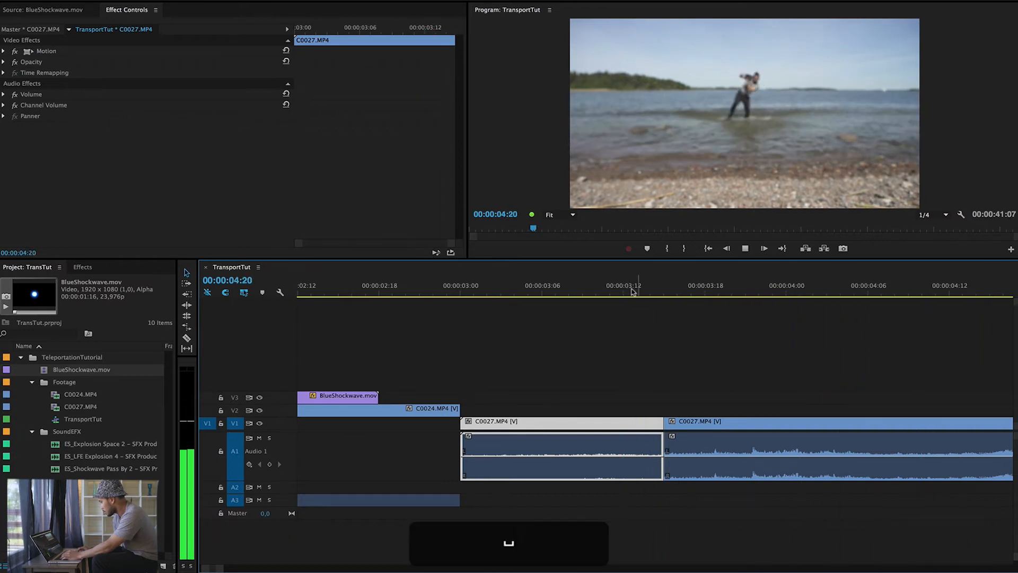
key("space")
key("space")
key("space")
scroll(586, 394, "down", 5)
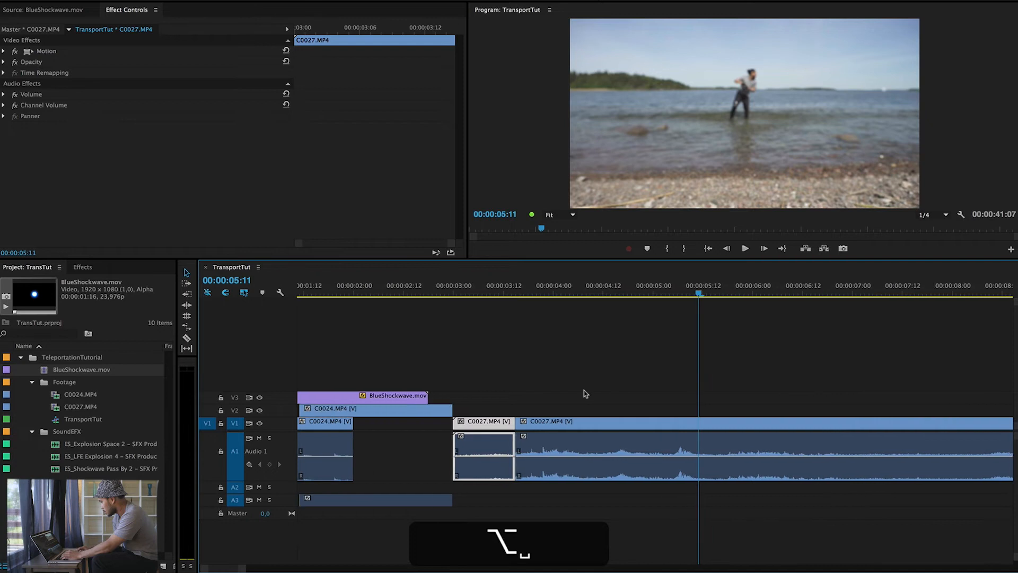
left_click(493, 290)
key("space")
scroll(499, 306, "up", 5)
key("space")
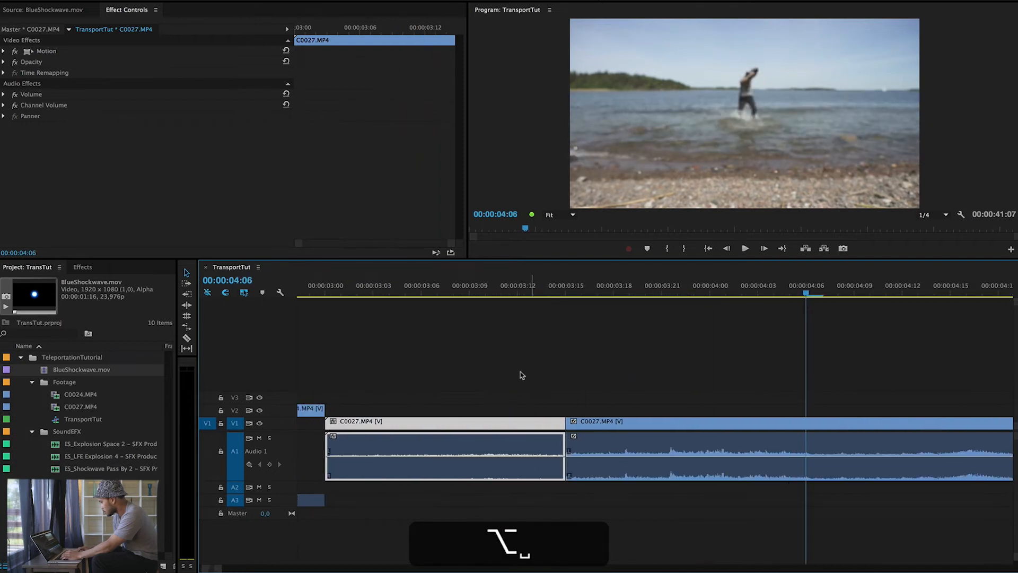
Place a second BlueShockwave.mov on V2 just before the beach cut and set its blend mode to Screen.
left_click_drag(53, 369, 564, 414)
scroll(552, 380, "down", 3)
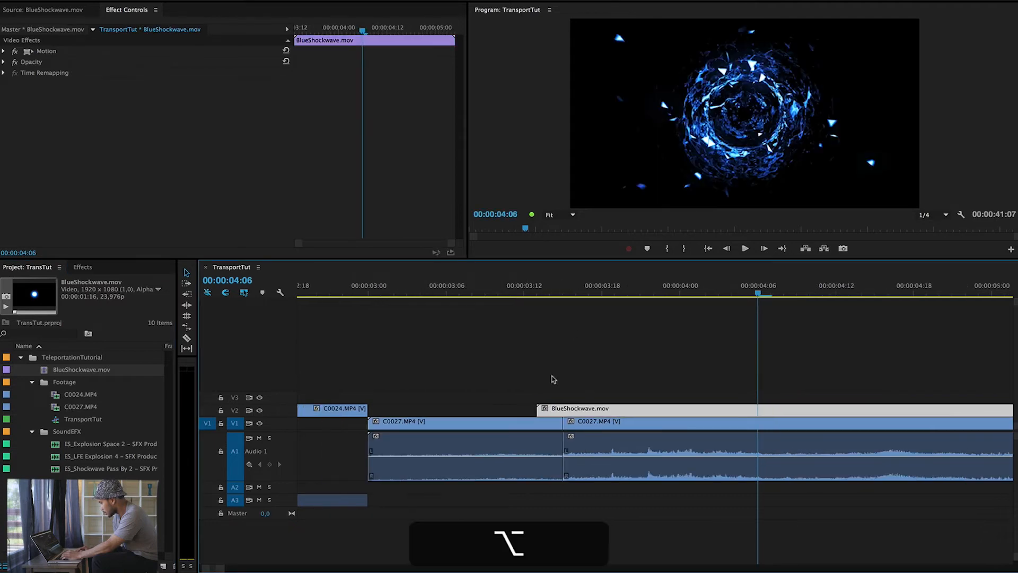
left_click(552, 293)
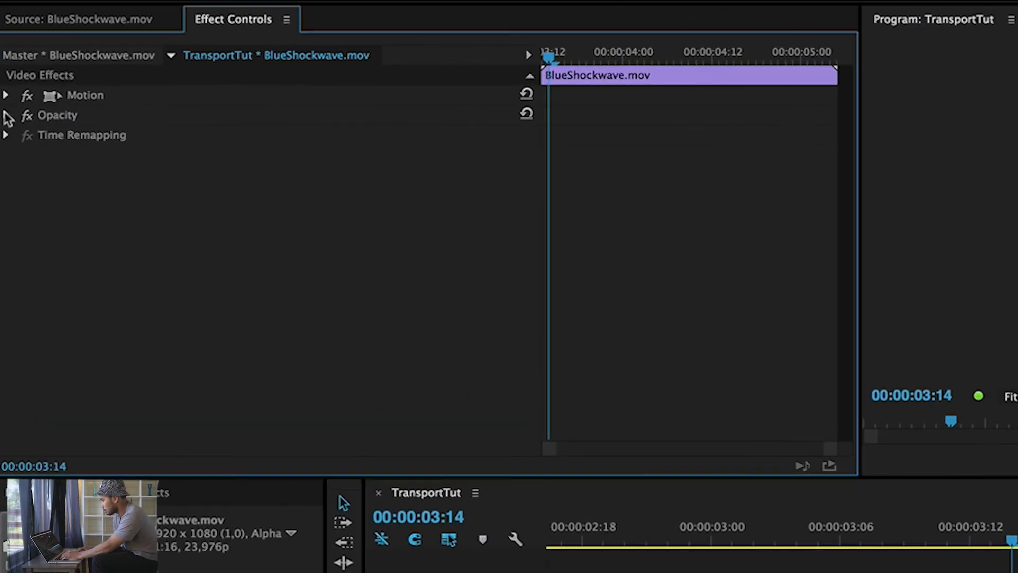
left_click(4, 62)
left_click(336, 177)
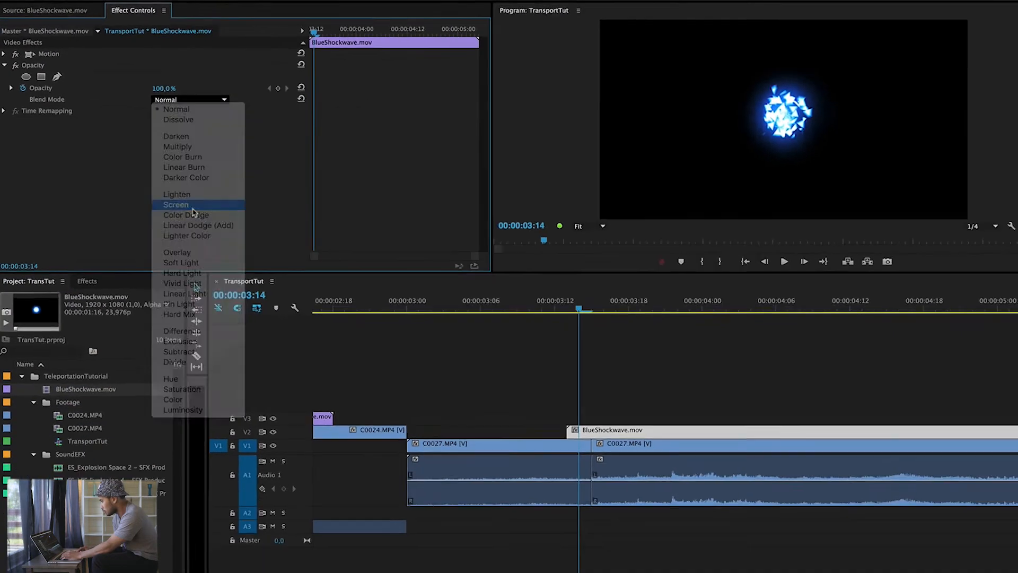
left_click(326, 353)
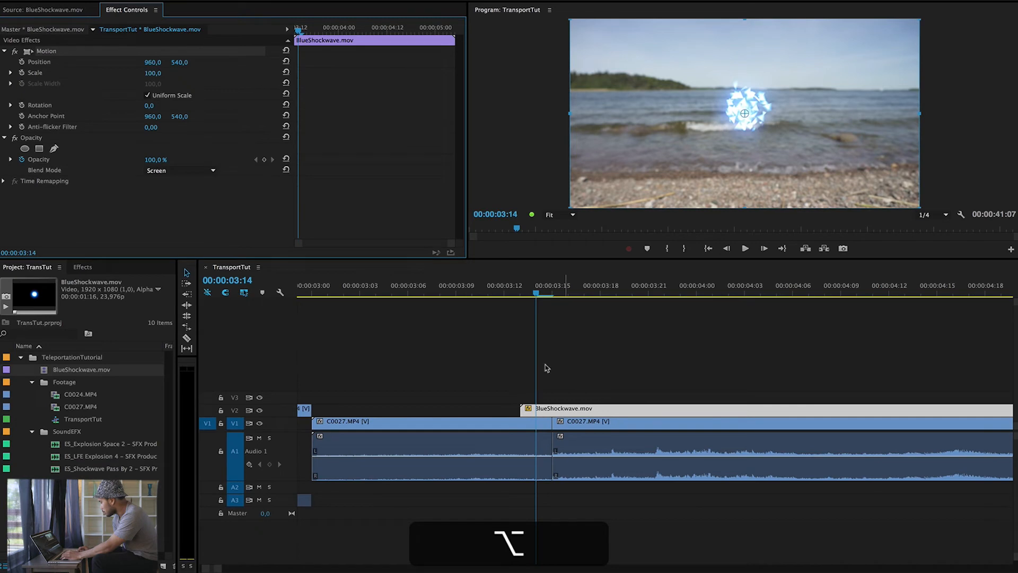
Set the beach shockwave's position to 968, 418 and its scale to 94 to cover the jumping man, and preview it.
key("space")
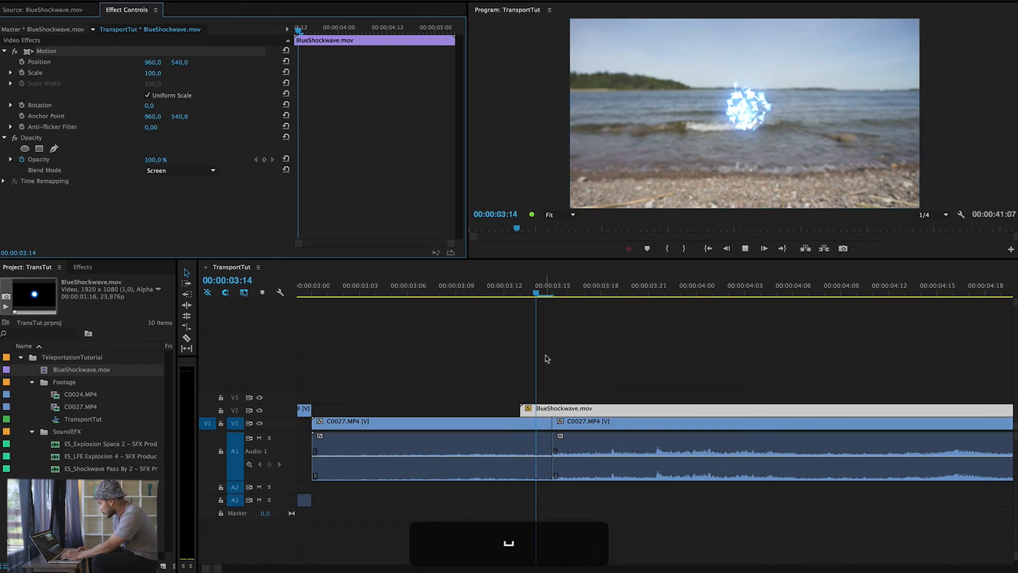
key("space")
left_click(561, 289)
left_click_drag(561, 288, 569, 289)
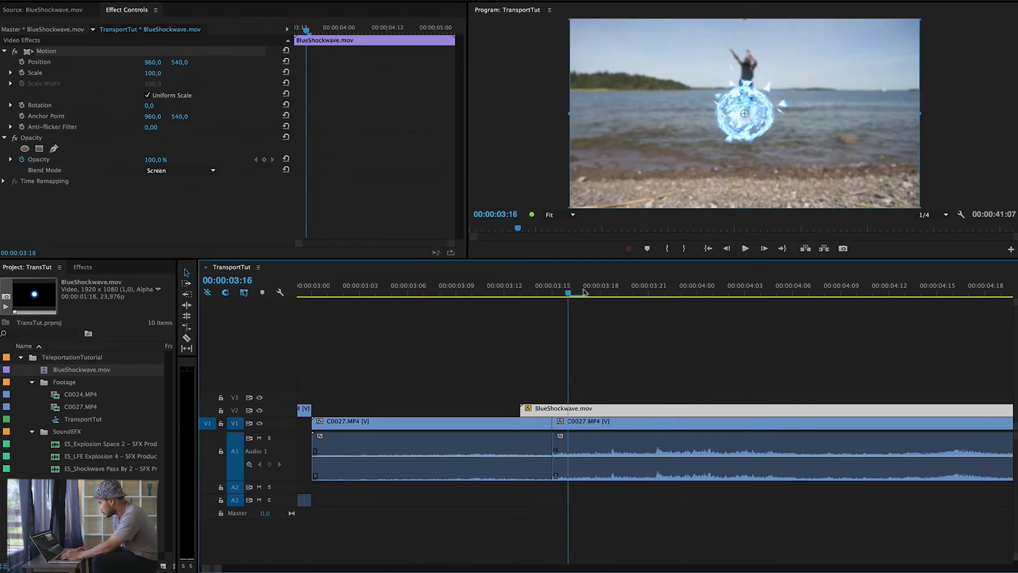
left_click(46, 56)
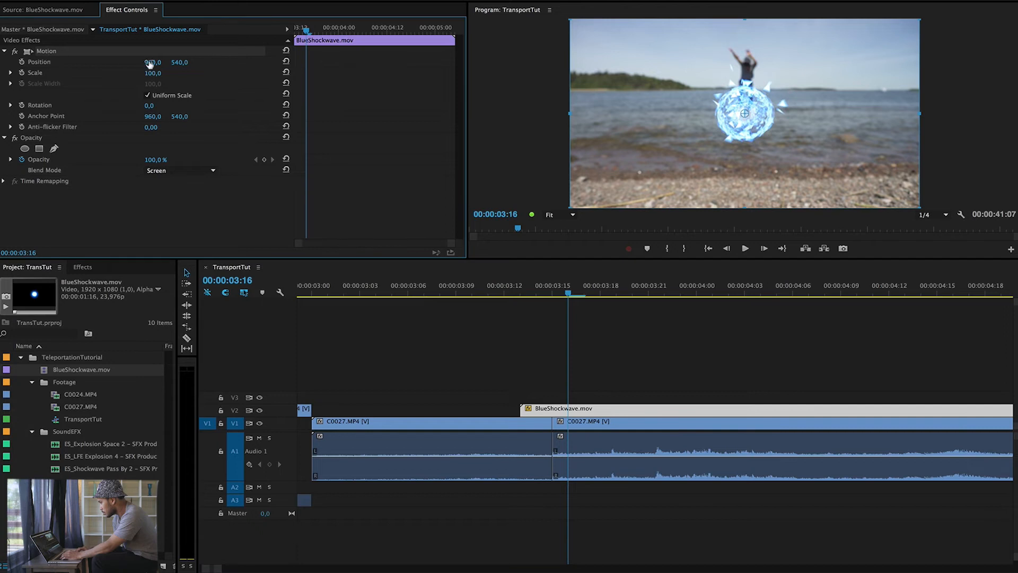
left_click_drag(179, 62, 146, 73)
left_click(504, 286)
key("space")
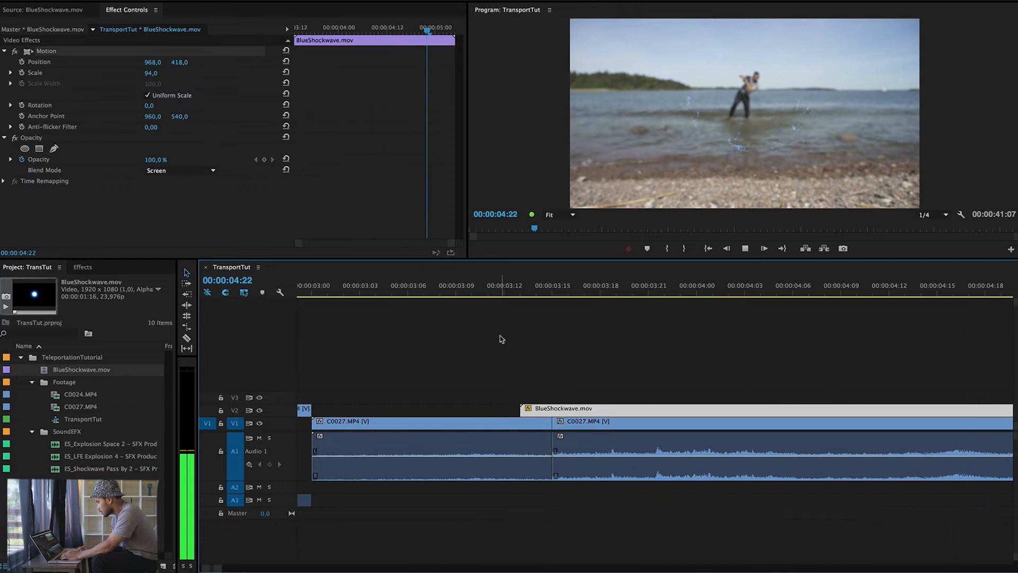
scroll(502, 327, "down", 4, "alt")
key("alt+space")
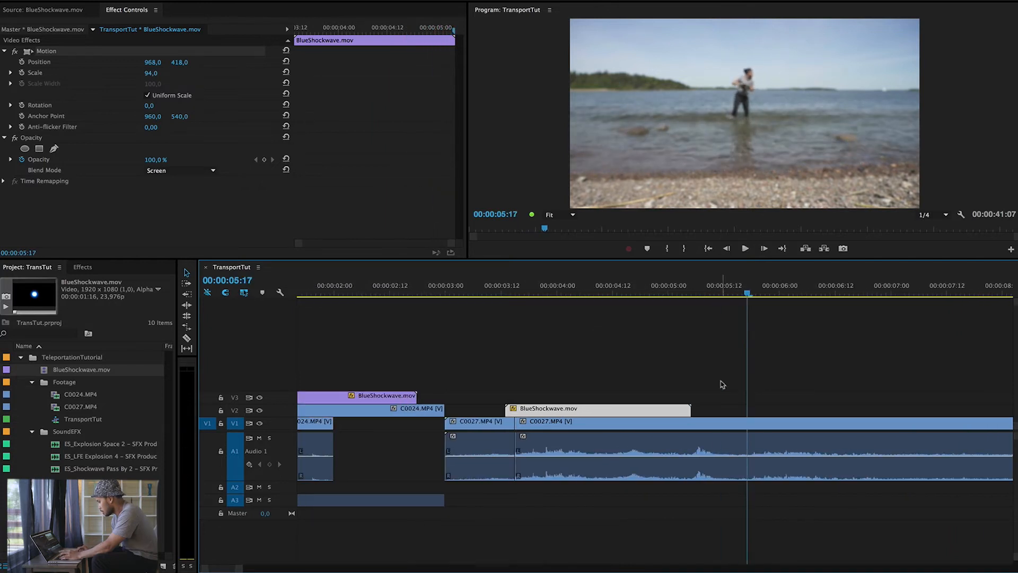
Ripple-trim the end of the second beach segment at 00:00:05:17 and return to the start of the beach footage.
key("w")
scroll(718, 382, "down", 2, "alt")
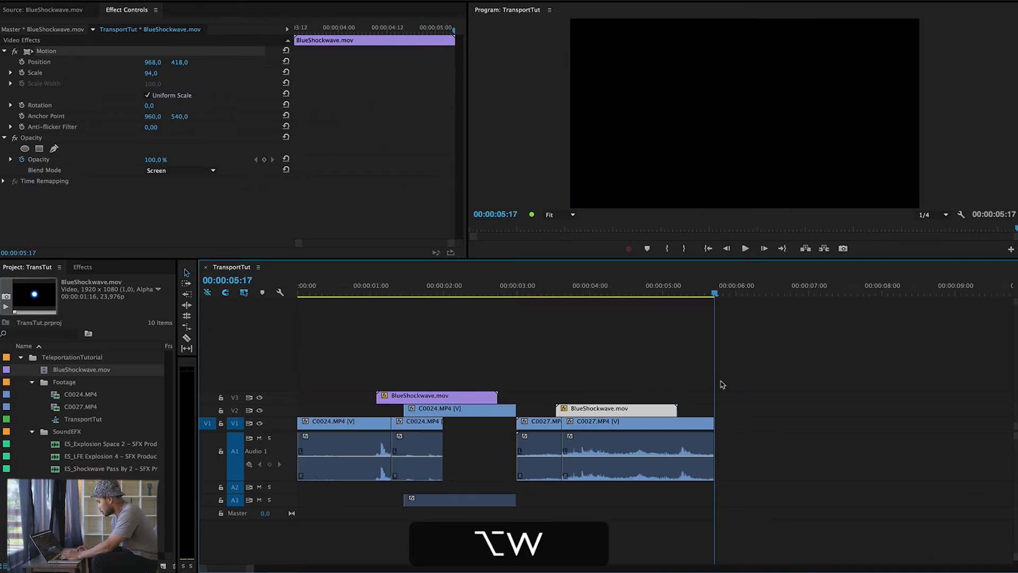
left_click(534, 292)
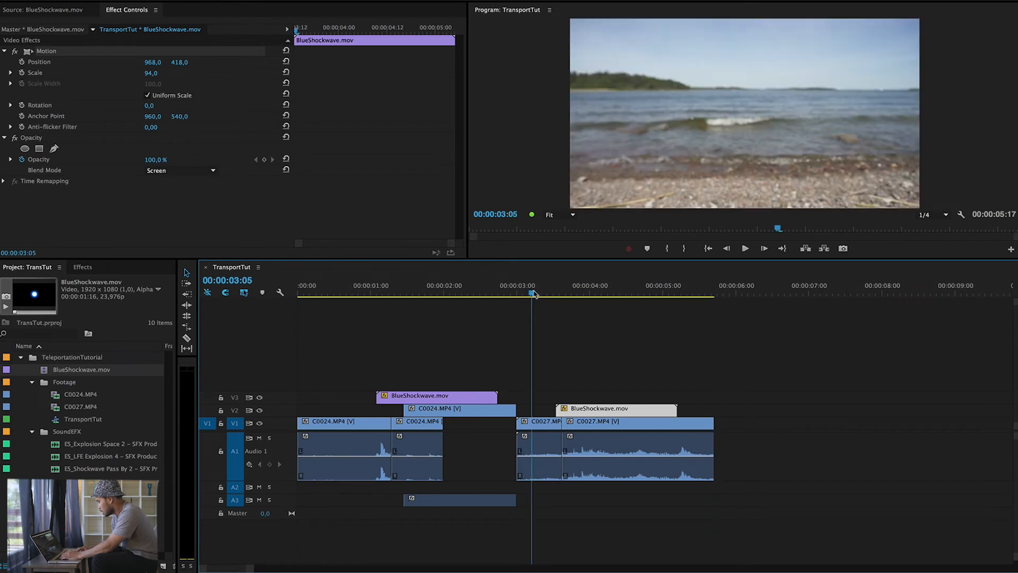
Apply Gaussian Blur with a Blurriness of 10 to the beach BlueShockwave.mov and play back the arrival.
scroll(650, 351, "up", 3)
left_click(615, 295)
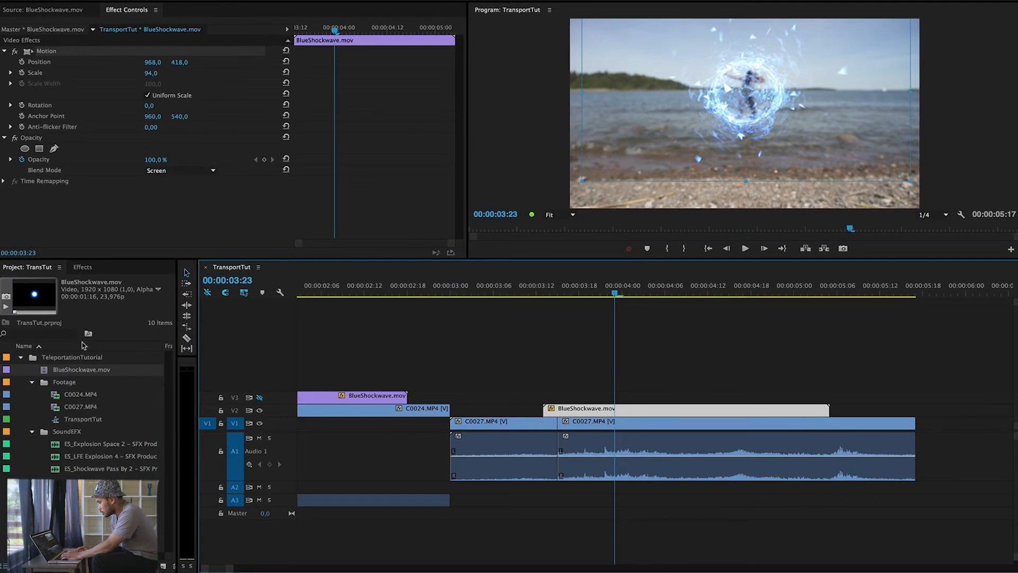
left_click(84, 267)
left_click(51, 282)
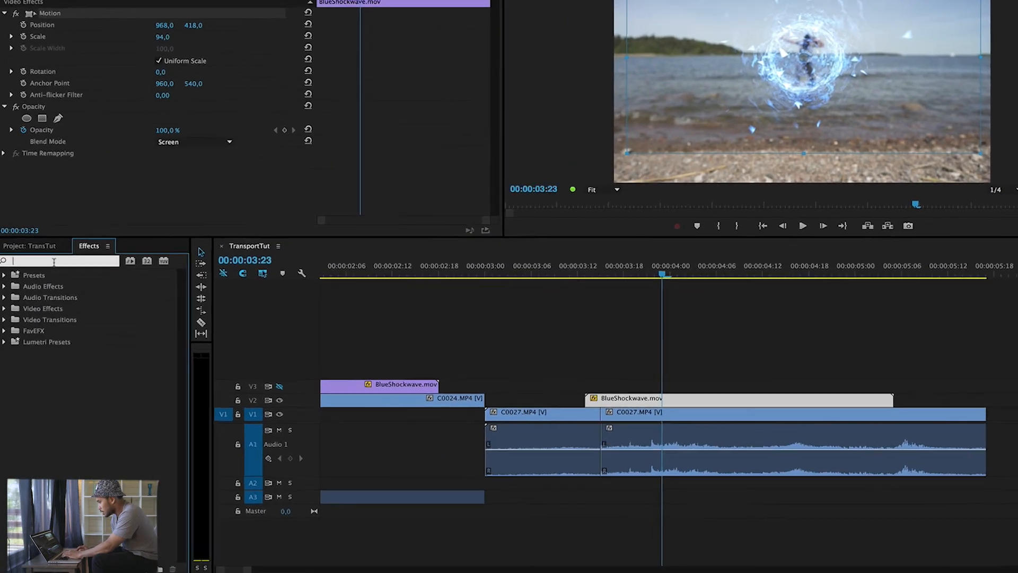
type("blur")
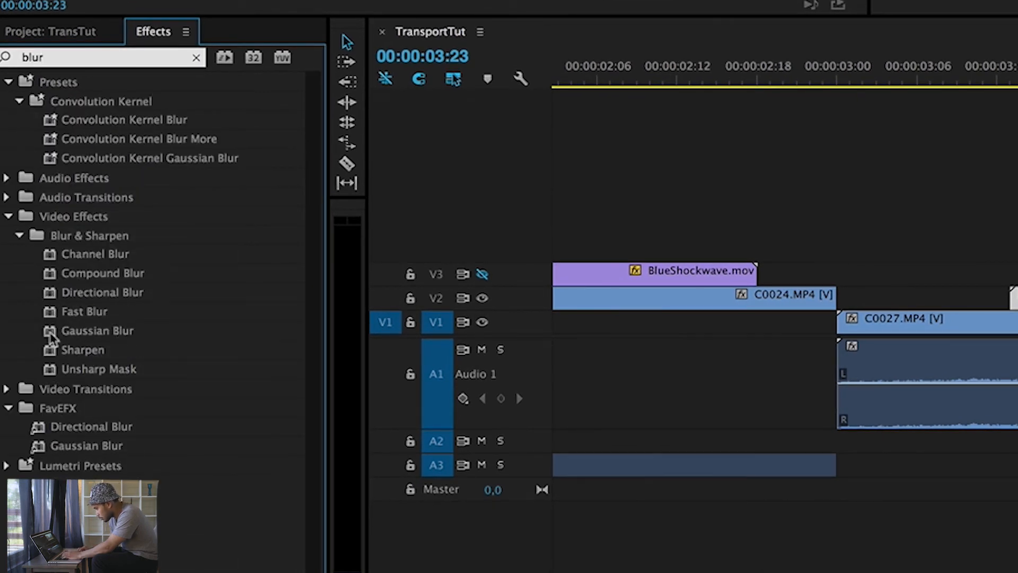
double_click(53, 331)
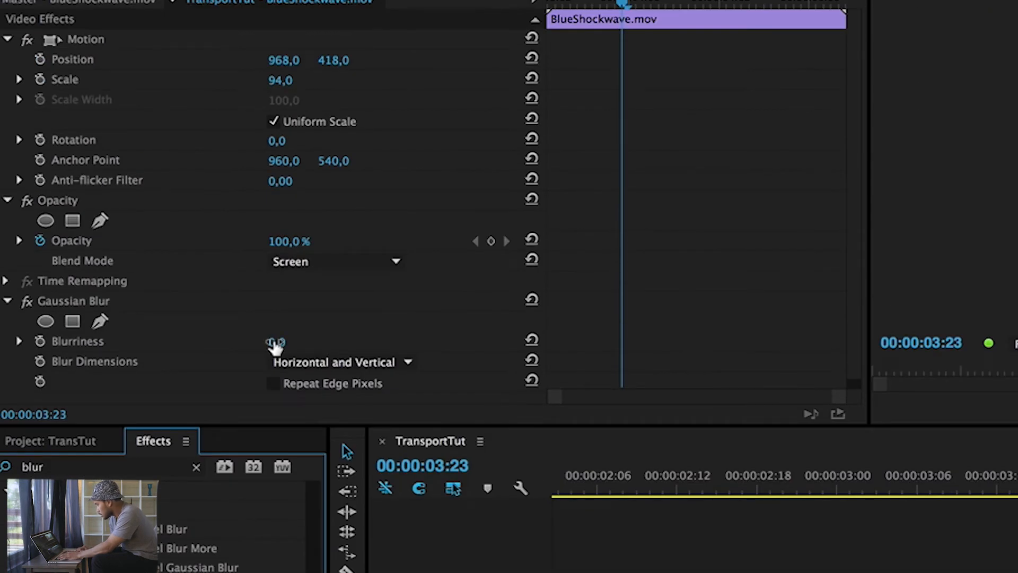
left_click_drag(276, 345, 284, 345)
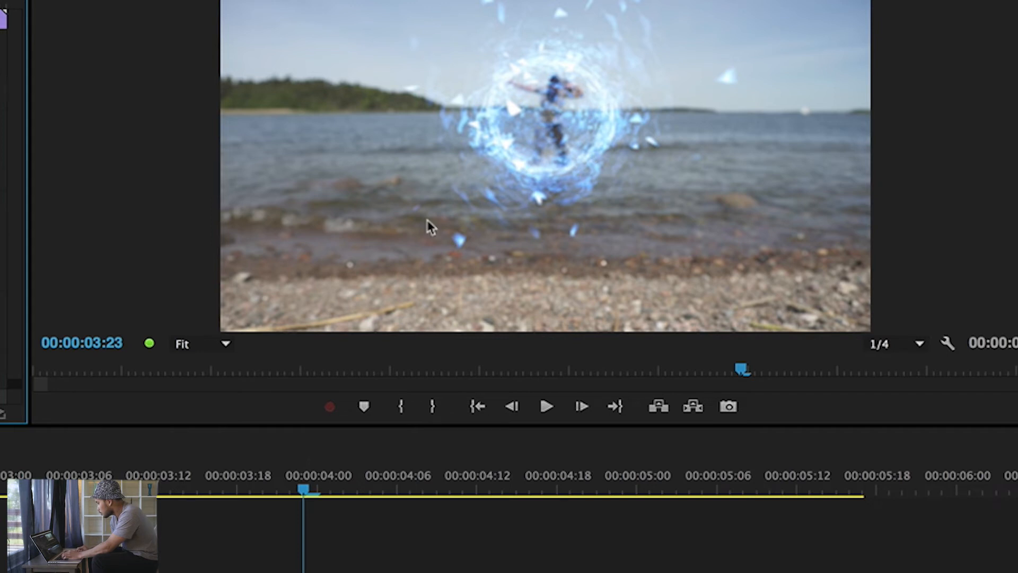
left_click(161, 499)
key("space")
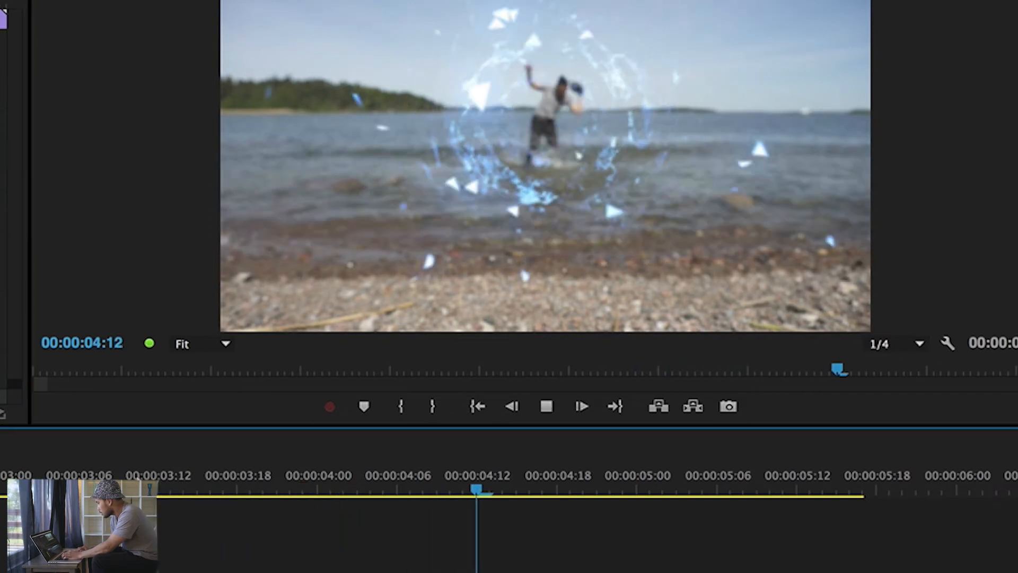
key("space")
Place the ES_Shockwave Pass By 2 sound on A6 under the clap and enlarge its track to show the waveform.
key("minus")
key("minus")
key("minus")
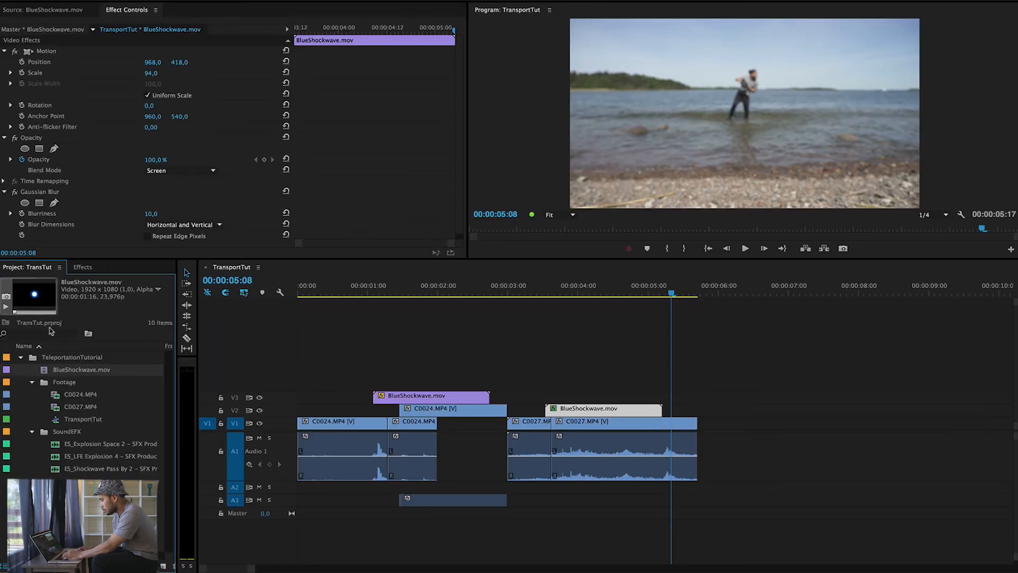
scroll(438, 528, "up", 2)
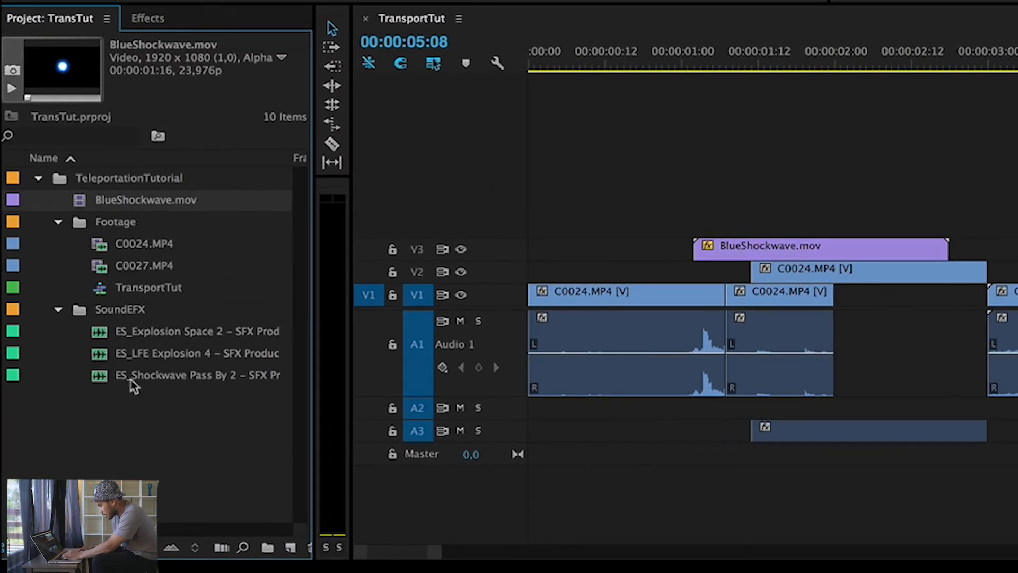
left_click_drag(136, 383, 669, 501)
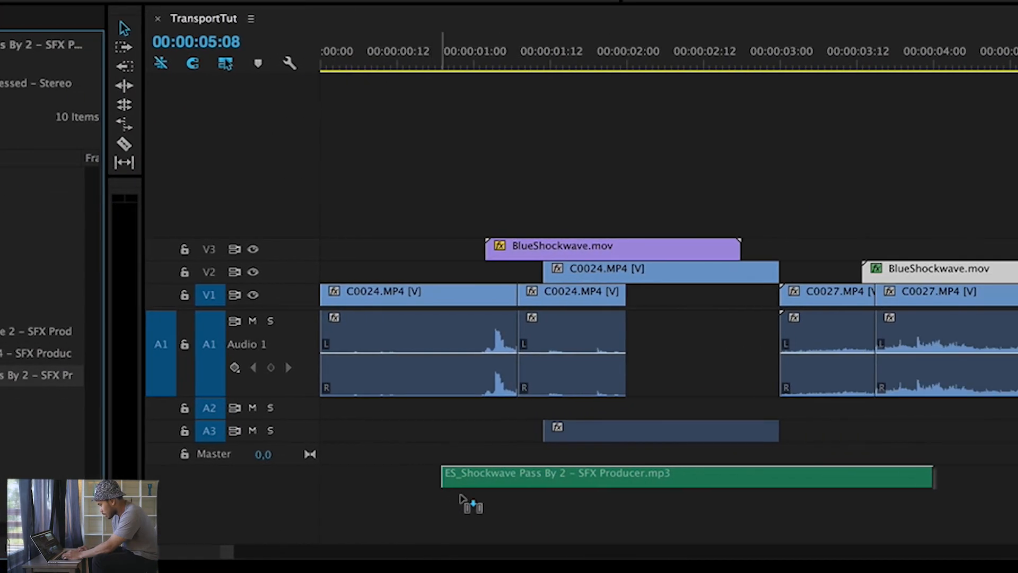
mouse_move(460, 496)
left_mouse_down()
mouse_move(471, 500)
mouse_move(443, 501)
left_mouse_up()
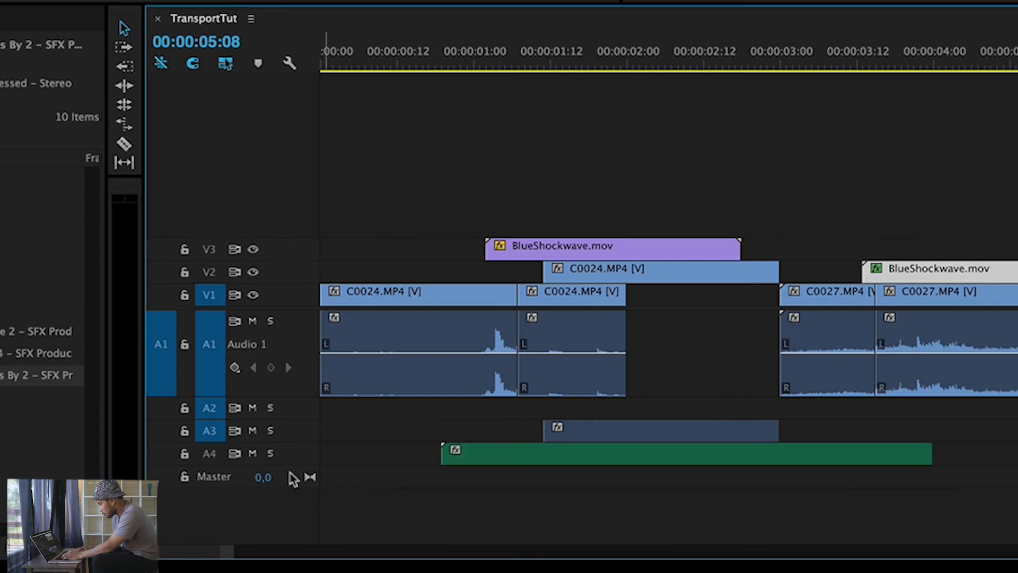
double_click(295, 458)
left_click_drag(522, 461, 514, 544)
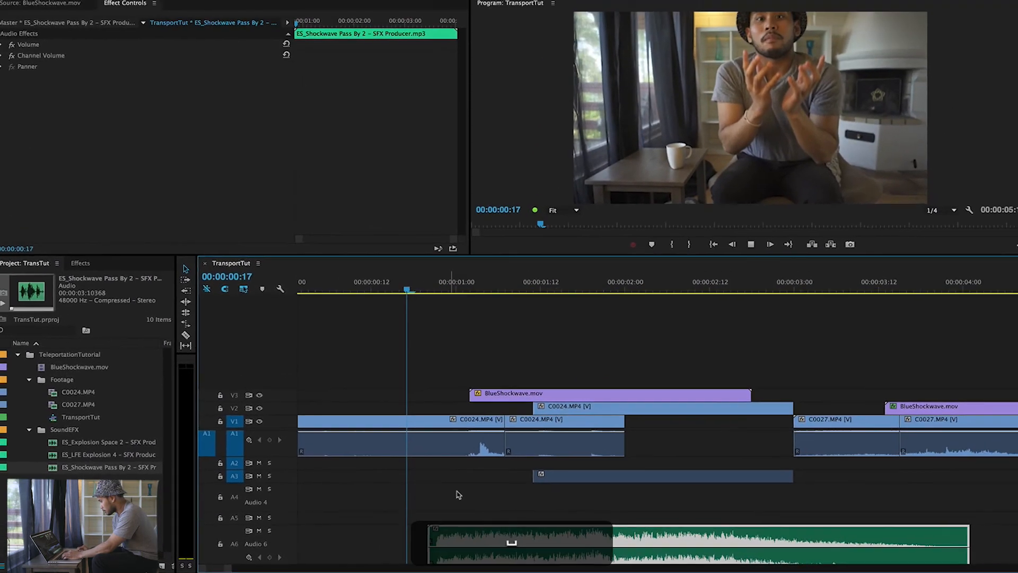
Shift the ES_Shockwave Pass By 2 clip 4 frames earlier after listening to its timing, and play it back again.
key("space")
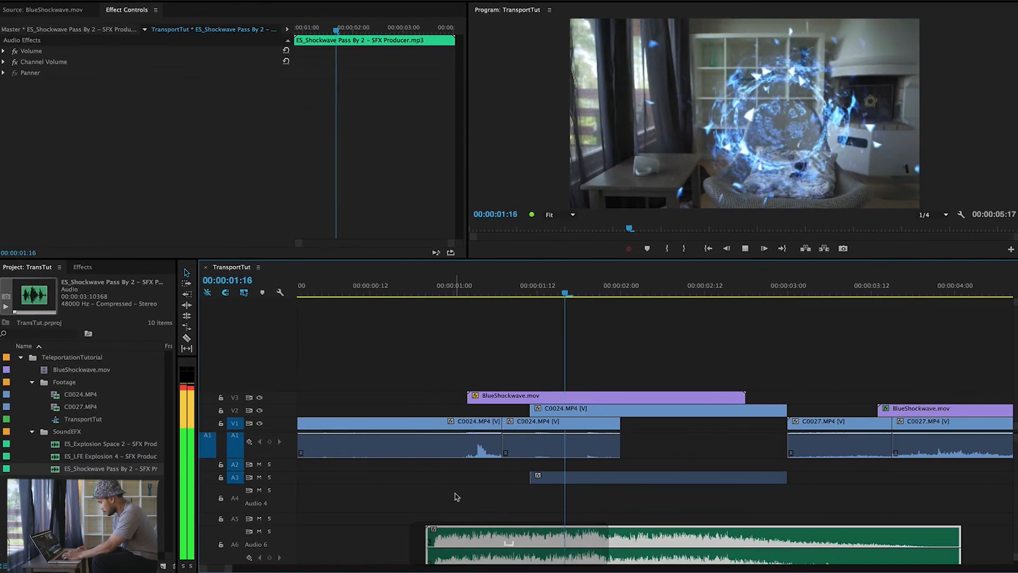
key("space")
left_click_drag(484, 537, 455, 537)
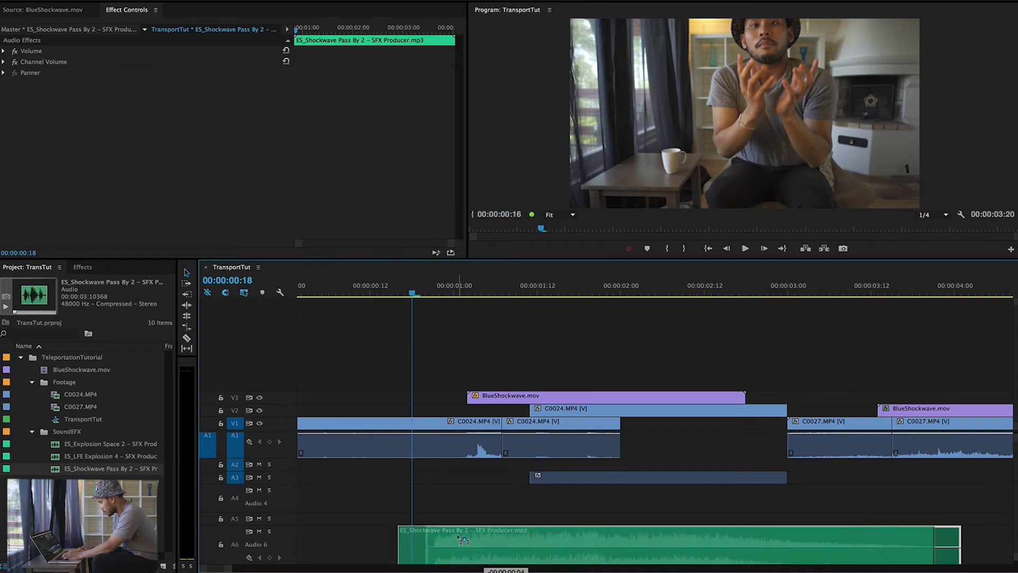
key("space")
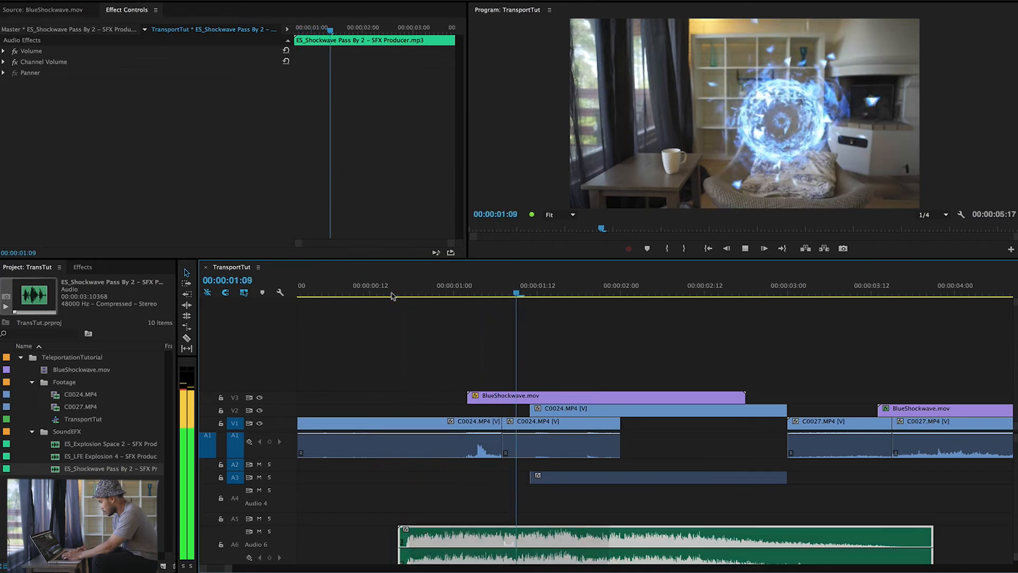
key("space")
Lower the volume of the ES_Shockwave Pass By 2 clip and listen to the disappearance again.
type("g-")
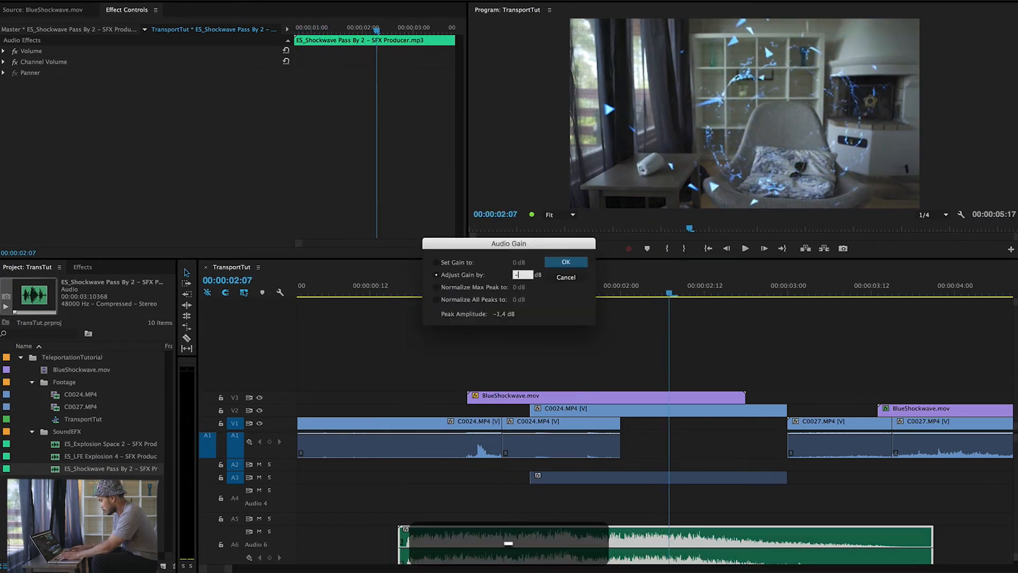
key("Return")
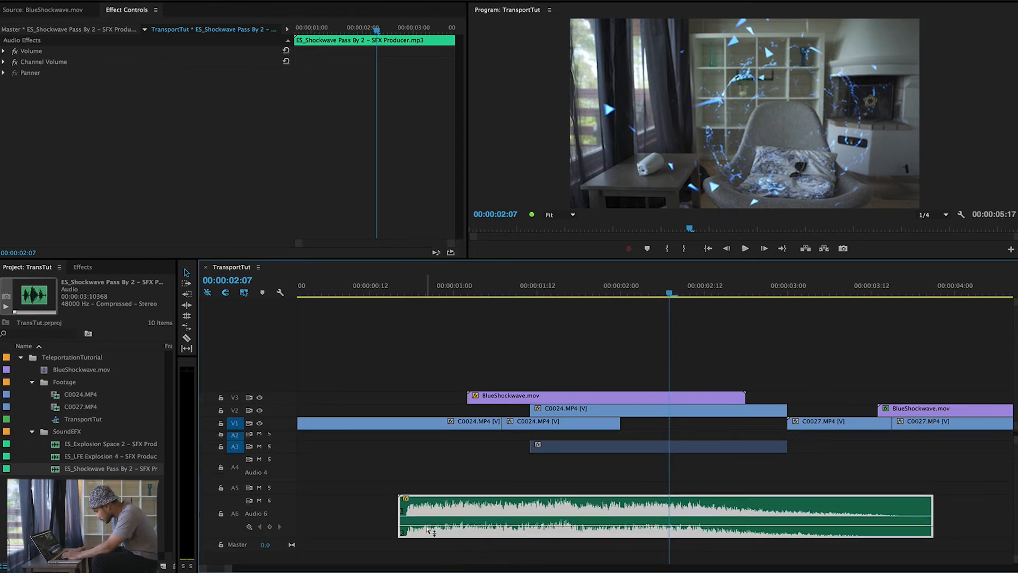
left_click(382, 296)
key("space")
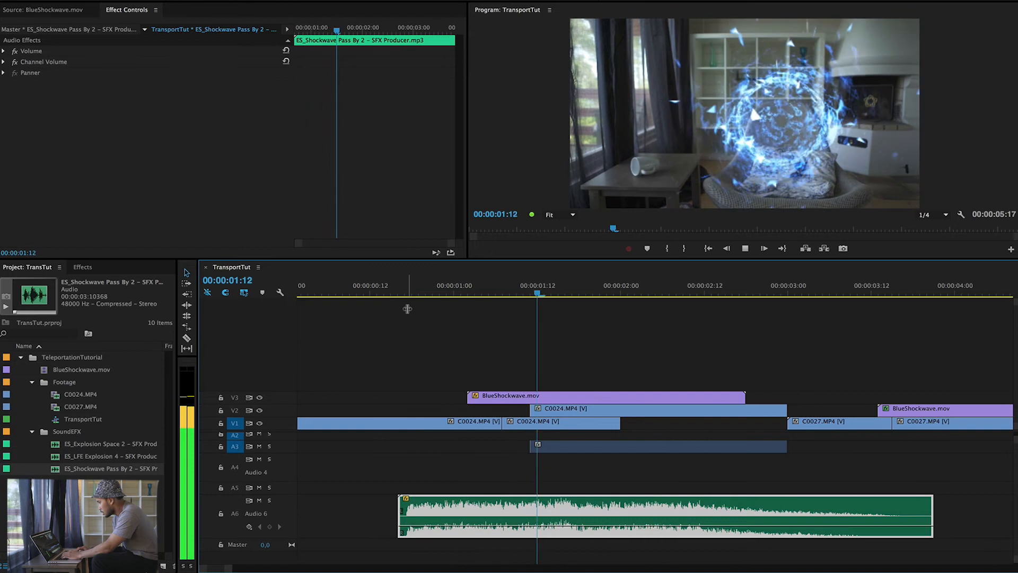
key("space")
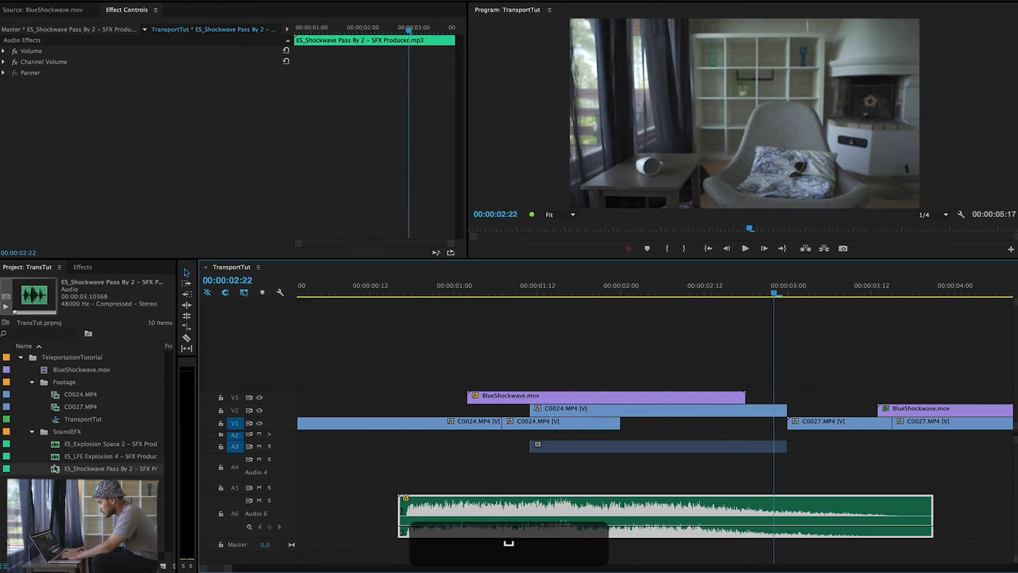
Place the ES_Explosion Space 2 sound on A5, expand the track, and shift the clip to start at about 00:00:01:00.
left_click_drag(56, 447, 418, 495)
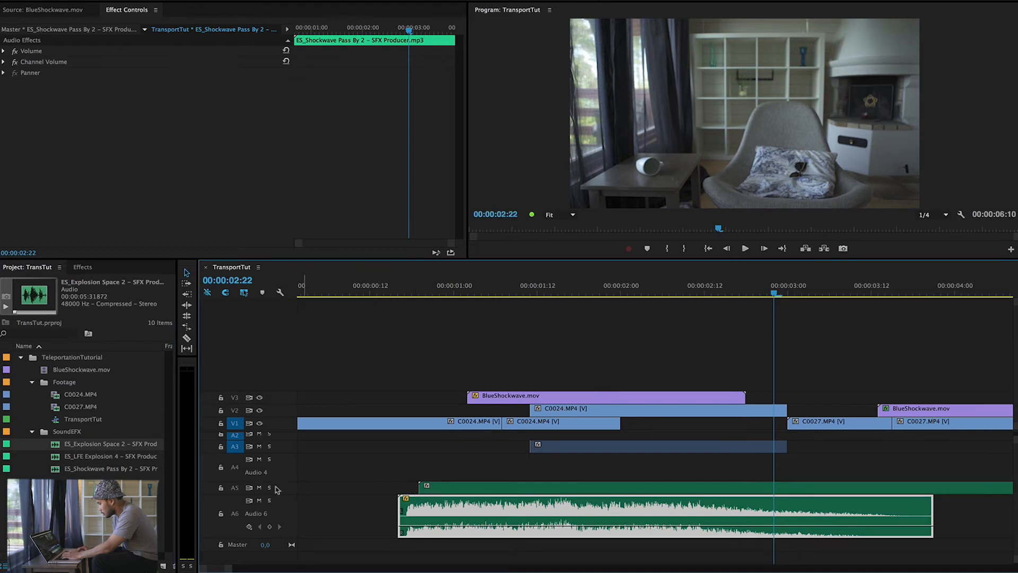
double_click(284, 490)
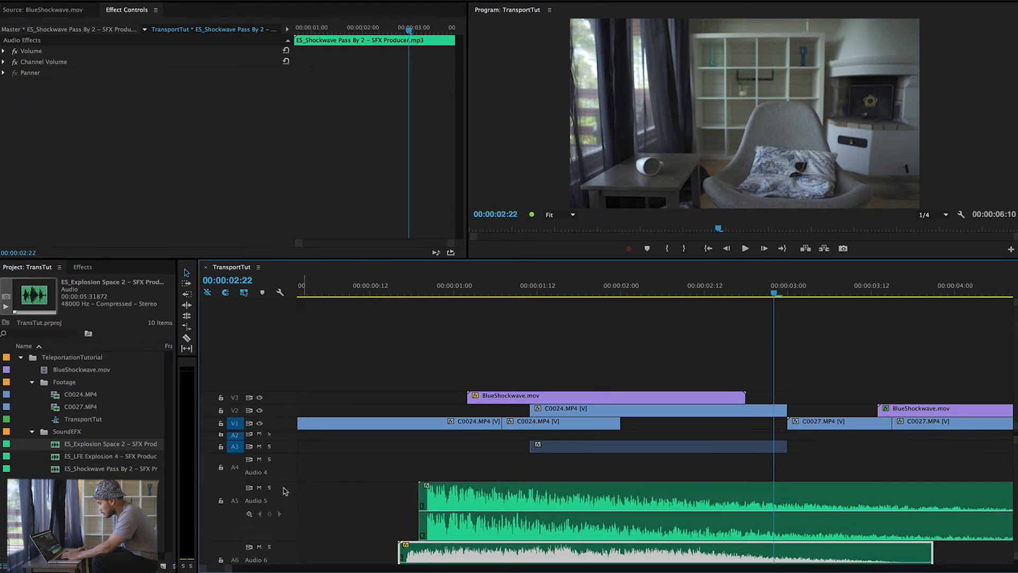
left_click(397, 292)
key("space")
key("space")
left_click_drag(453, 496, 484, 500)
scroll(485, 500, "up", 3)
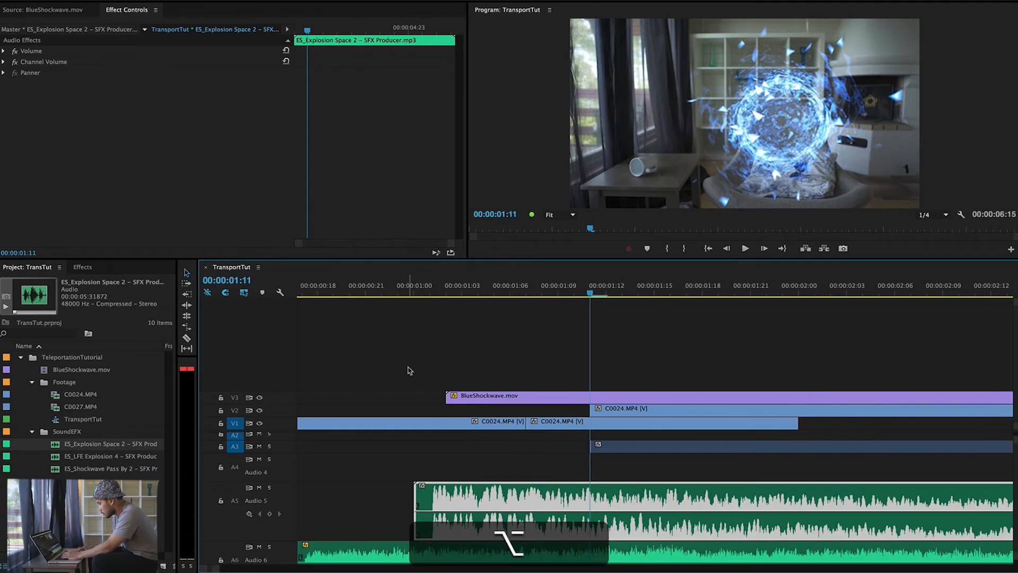
Play back the disappearance repeatedly to check the explosion sound's timing and loudness against the shockwave.
left_click(367, 290)
key("space")
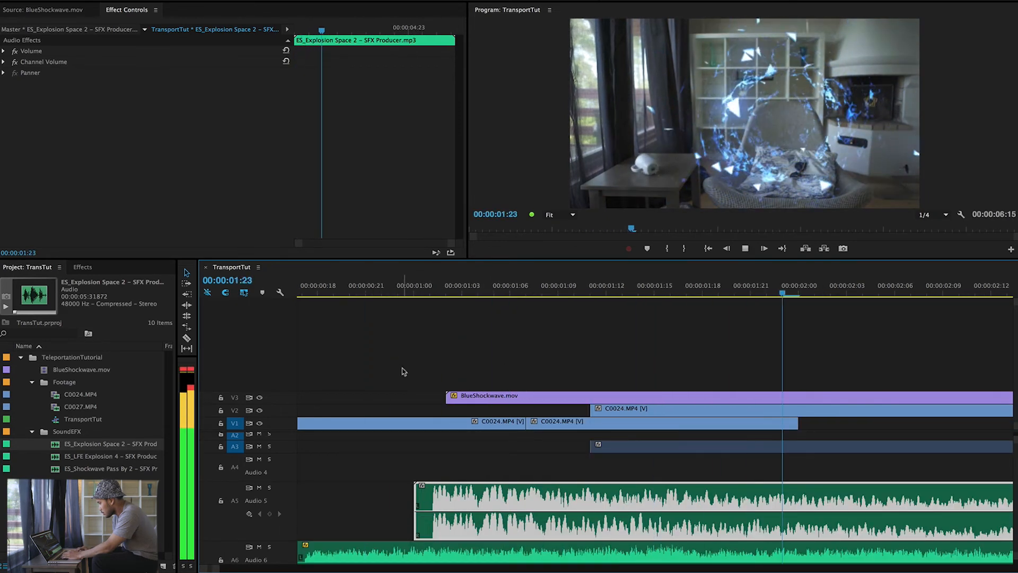
scroll(404, 361, "down", 3)
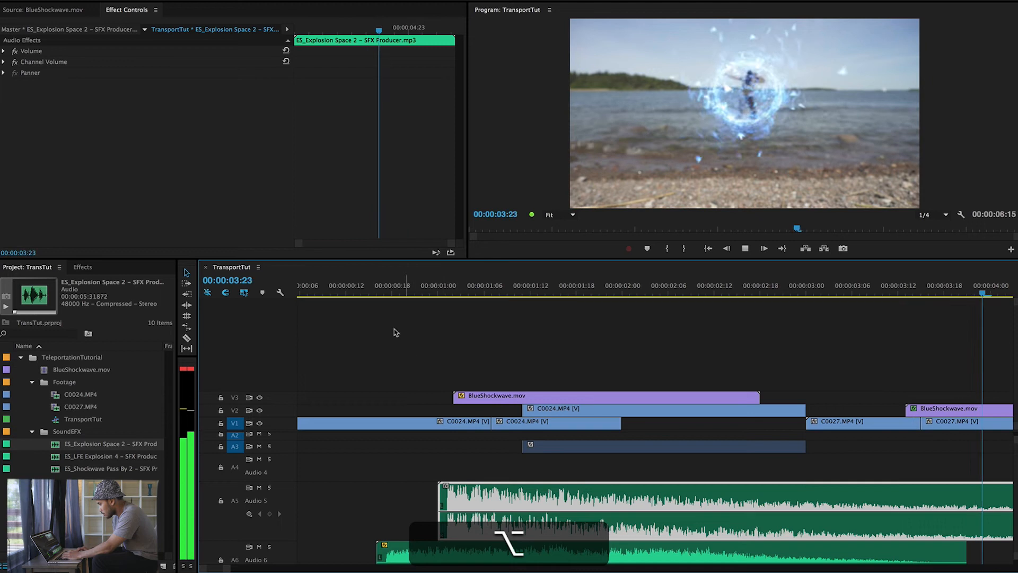
left_click(378, 292)
key("space")
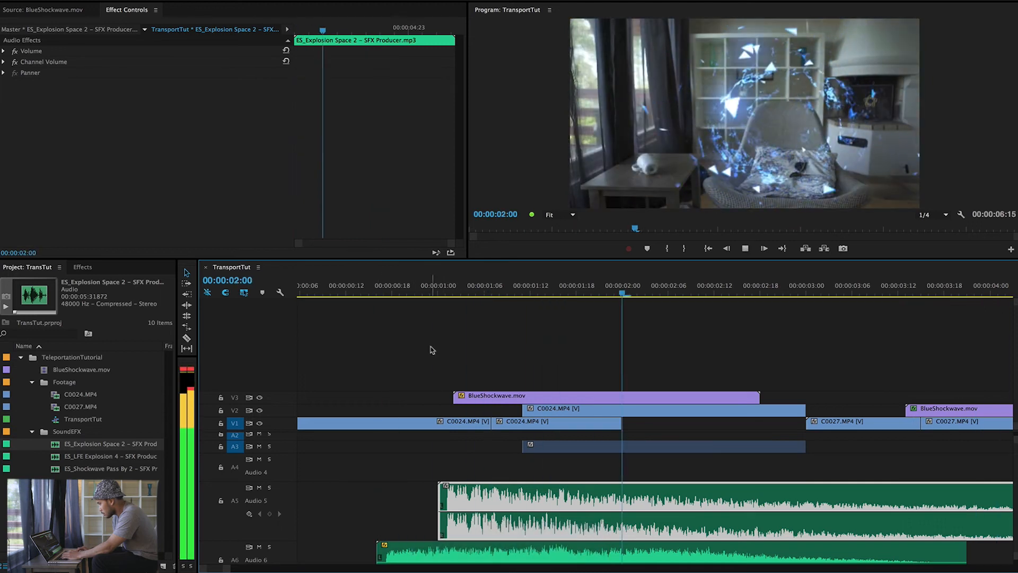
key("space")
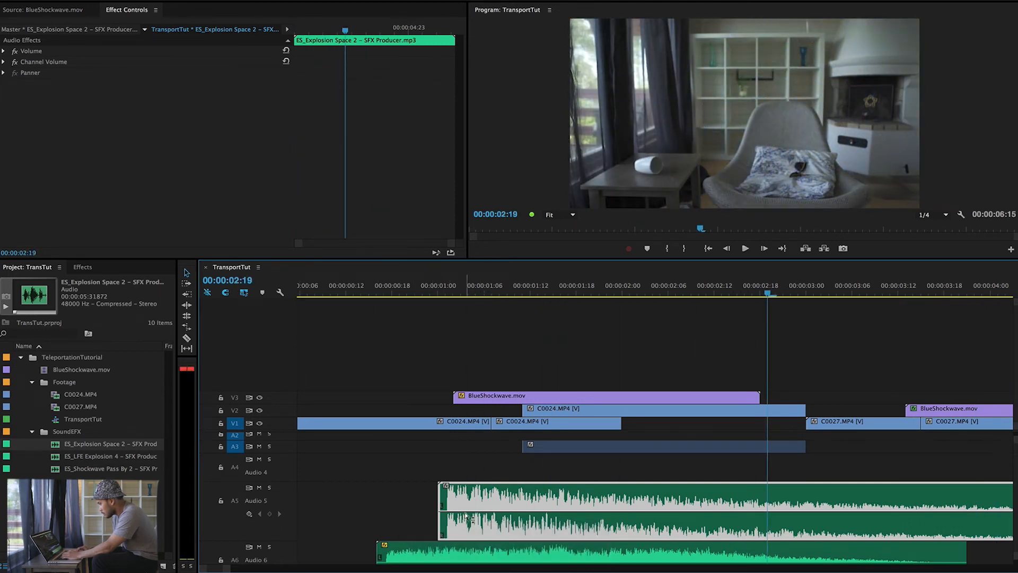
Lower the volume of the ES_Explosion Space 2 clip on A5 and preview the mix.
left_click_drag(460, 514, 460, 514)
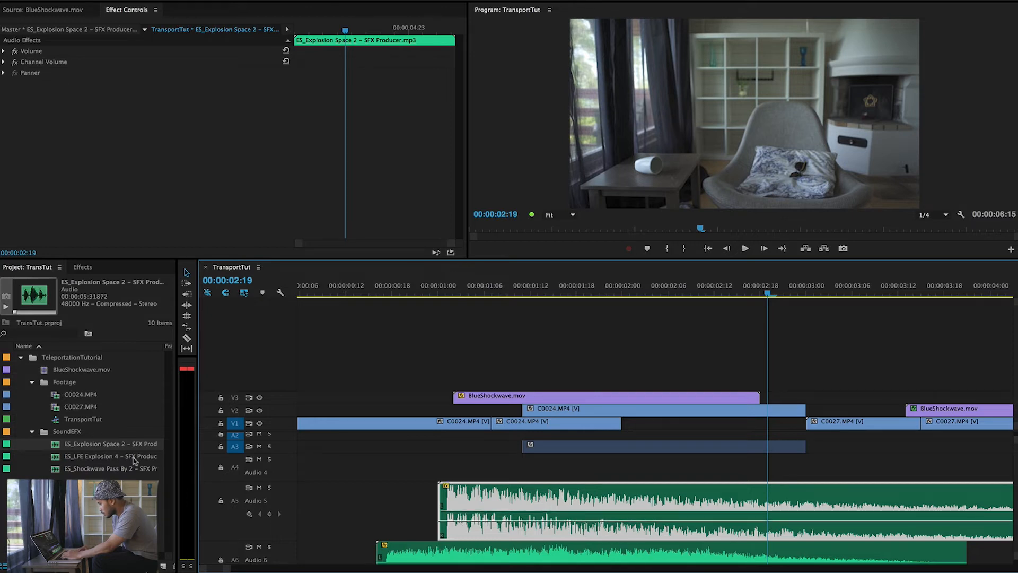
left_click(393, 293)
key("space")
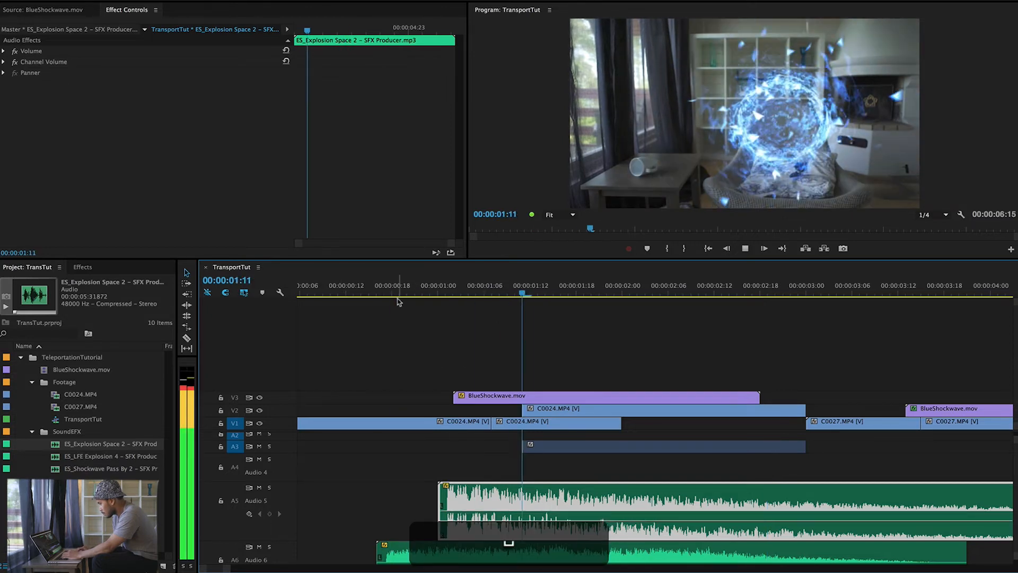
key("space")
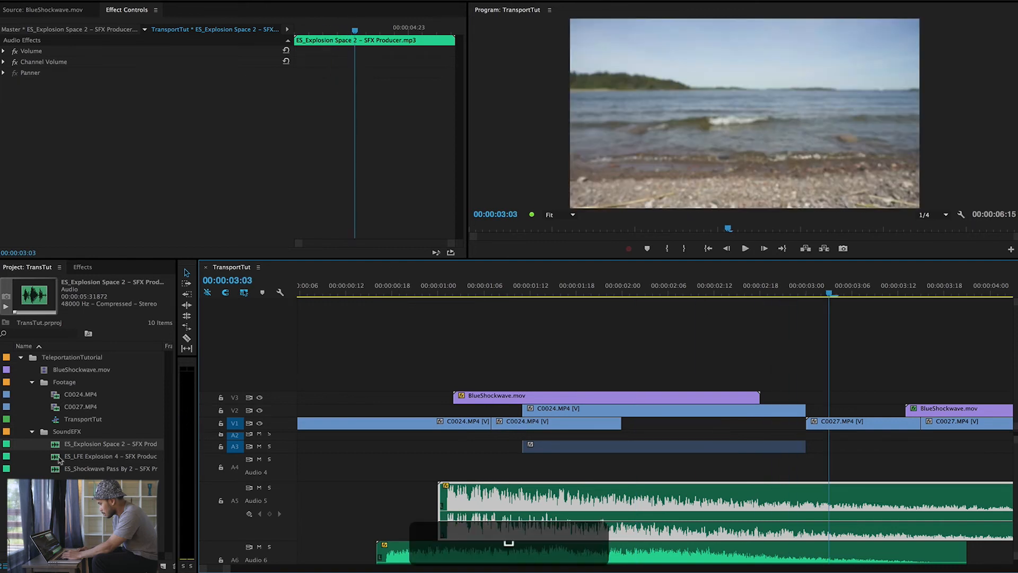
Place the ES_LFE Explosion 4 sound on A4, aligned with the start of the ES_Explosion Space 2 clip, and preview the layered sounds.
mouse_move(57, 459)
left_mouse_down()
mouse_move(482, 461)
mouse_move(445, 462)
left_mouse_up()
scroll(444, 460, "up", 2)
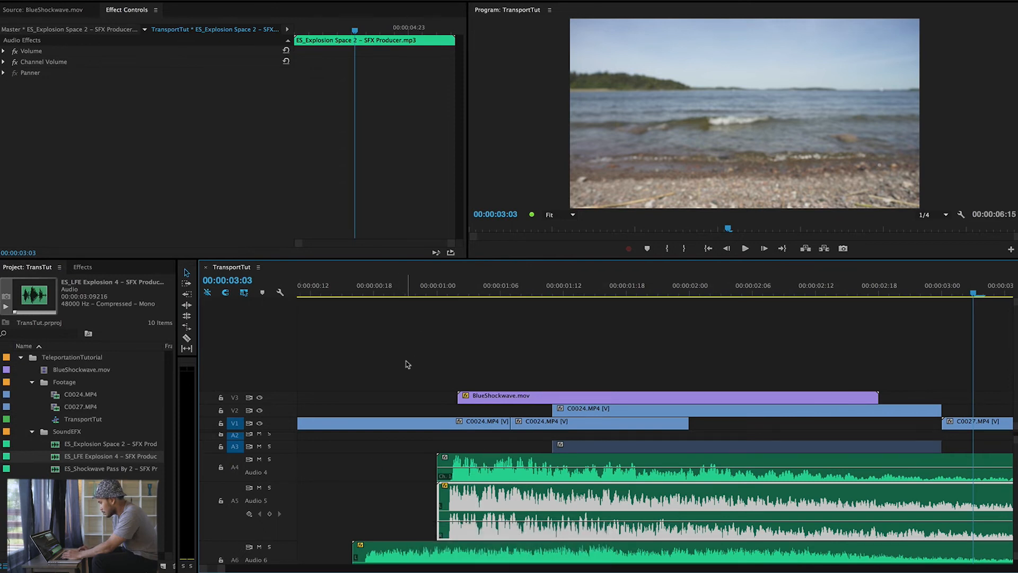
scroll(407, 364, "down", 1)
left_click(368, 291)
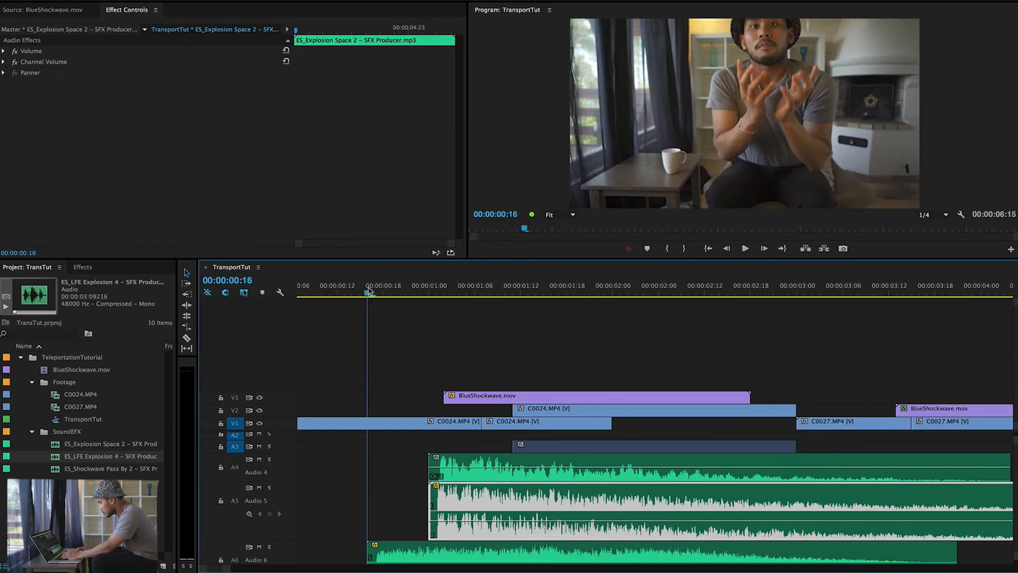
key("space")
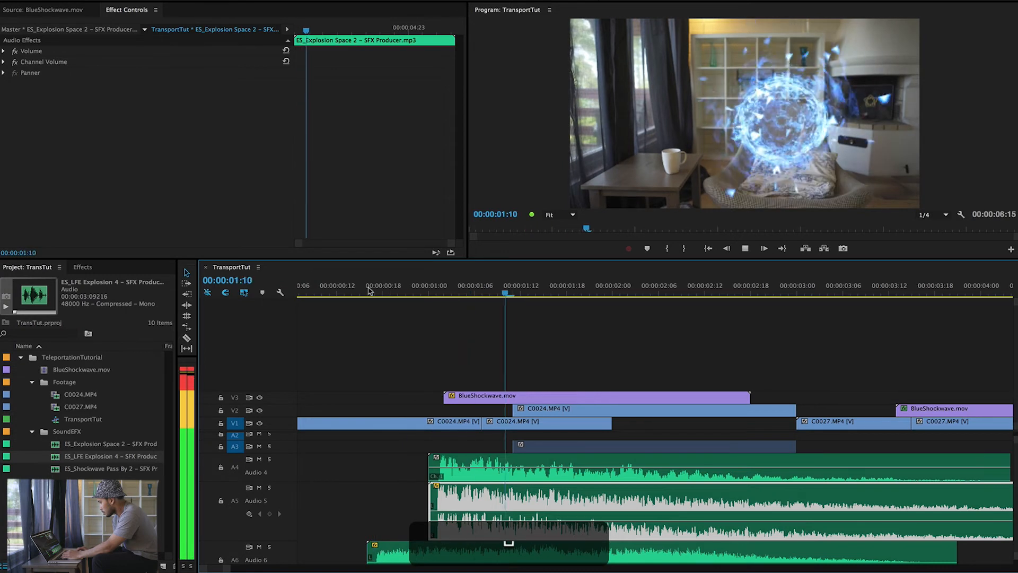
key("space")
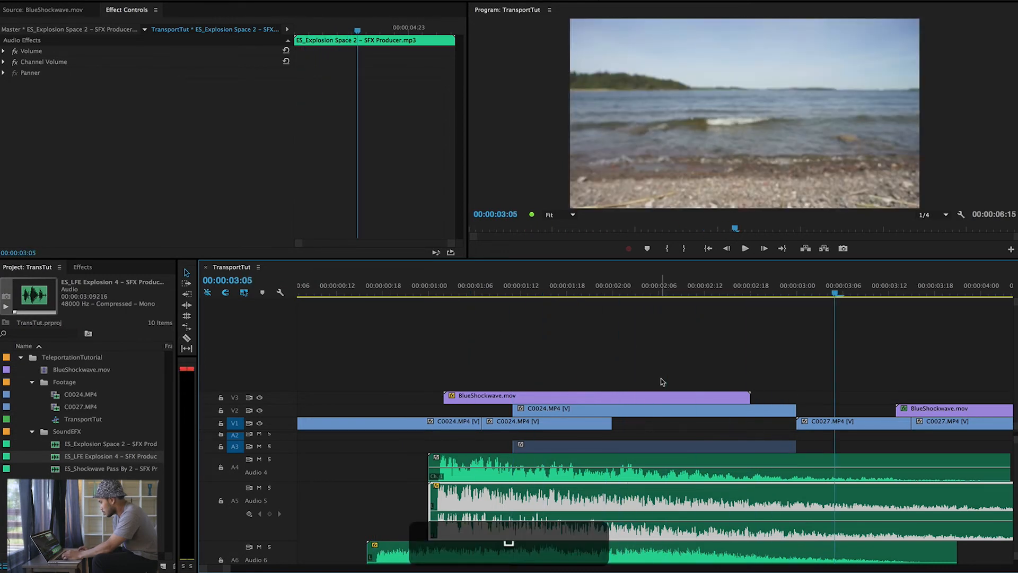
Trim the end of the ES_Explosion Space 2 clip on A5 back to the end of the first BlueShockwave.mov.
scroll(661, 382, "down", 3)
left_click_drag(639, 504, 440, 503)
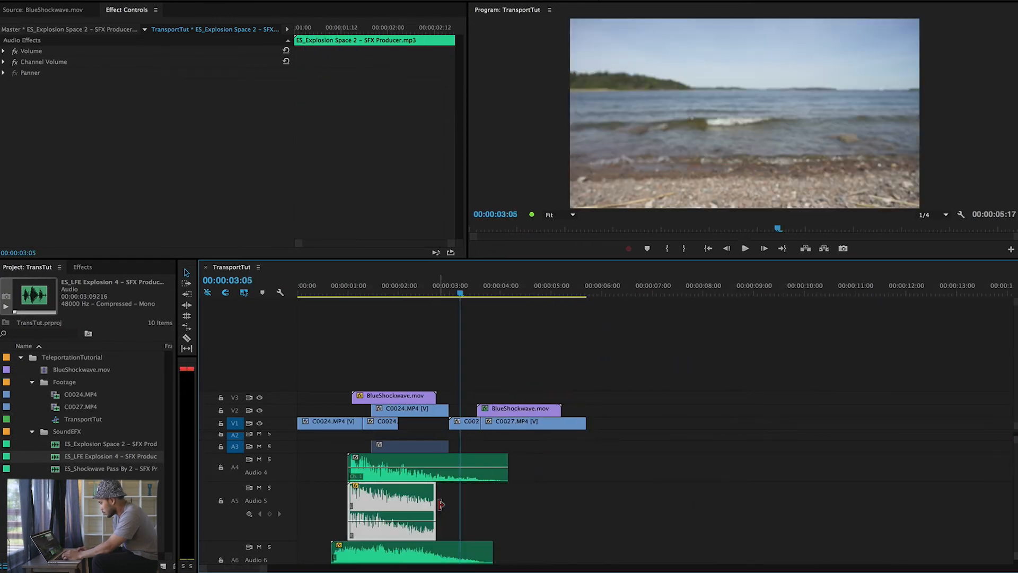
Trim the ends of the A4, A6 and A5 sound clips, with A4 ending at the first BlueShockwave.mov's end and A5 and A6 slightly earlier.
left_click_drag(512, 459, 436, 460)
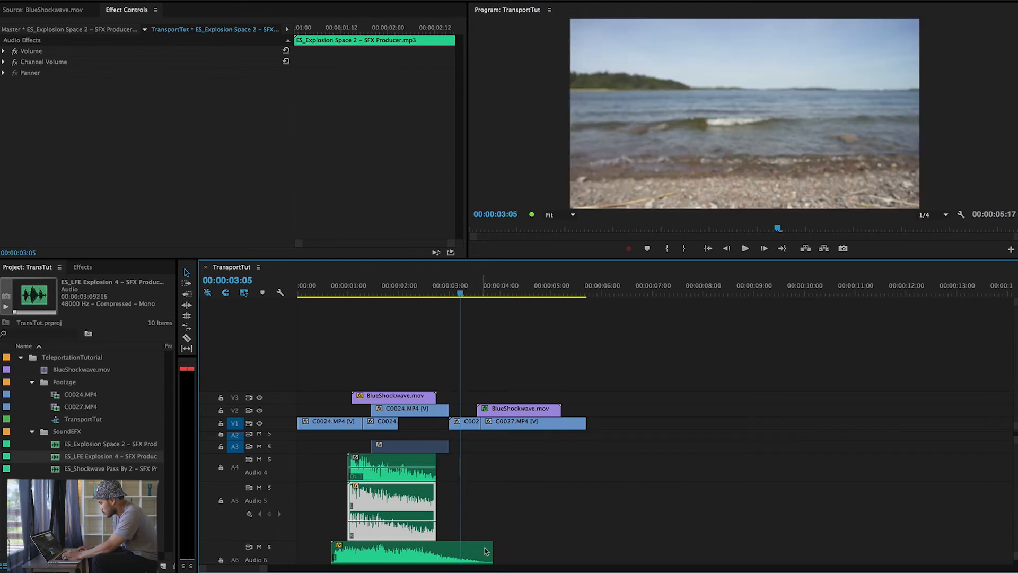
left_click_drag(454, 549, 419, 550)
scroll(436, 503, "up", 3)
left_click_drag(443, 496, 437, 496)
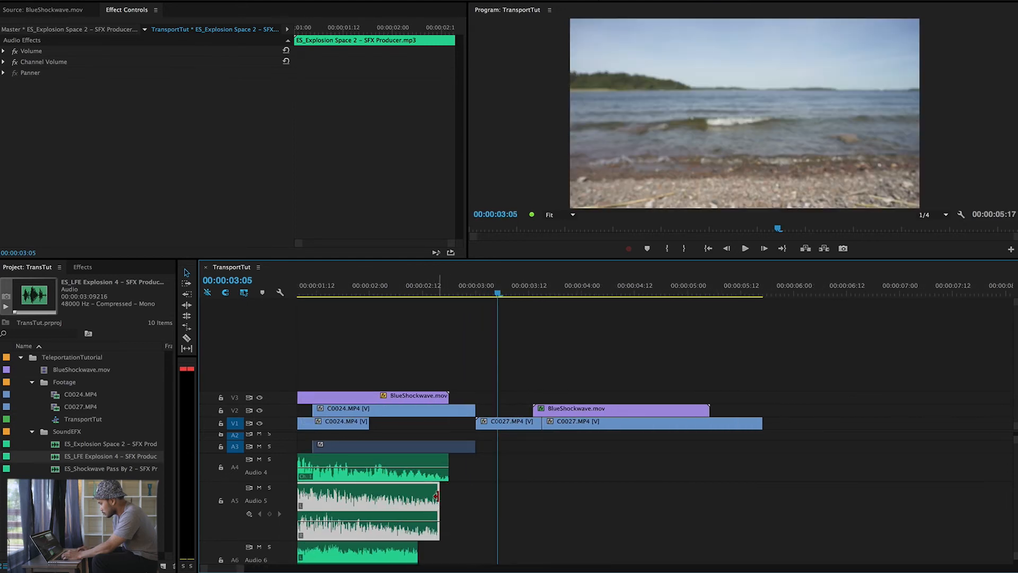
Add a Constant Power fade-out to the ends of the A6, A5 and A4 sound clips, and preview the sequence.
left_click(414, 558)
scroll(414, 558, "down", 3)
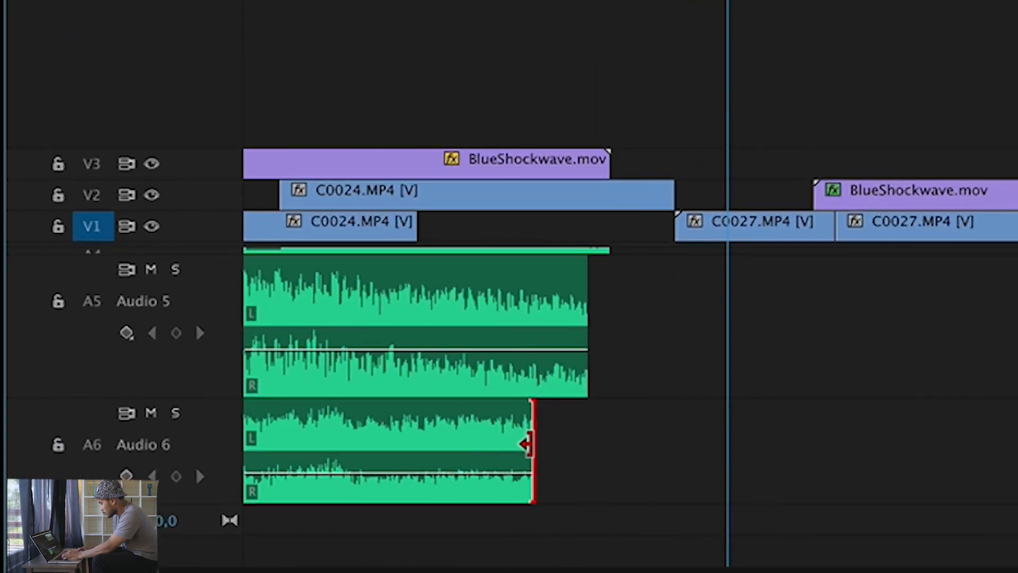
scroll(527, 444, "left", 4)
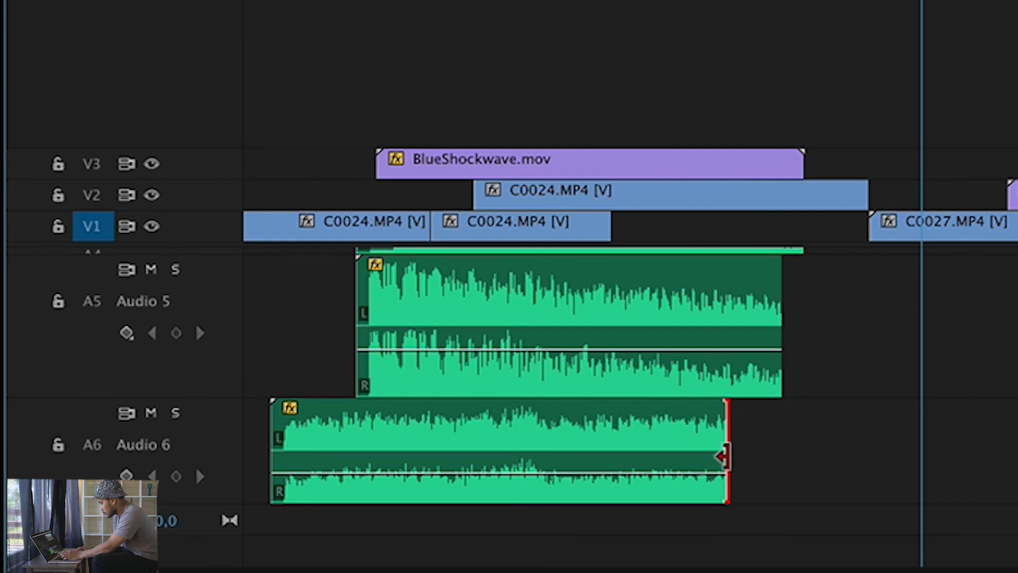
key("shift+super+d")
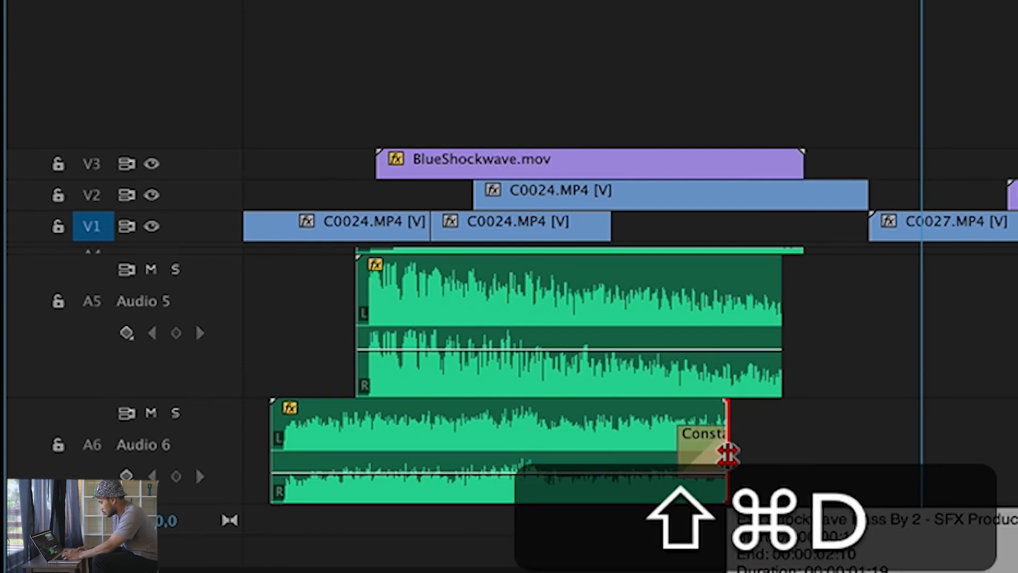
left_click(771, 333)
key("shift+super+d")
scroll(789, 303, "up", 3)
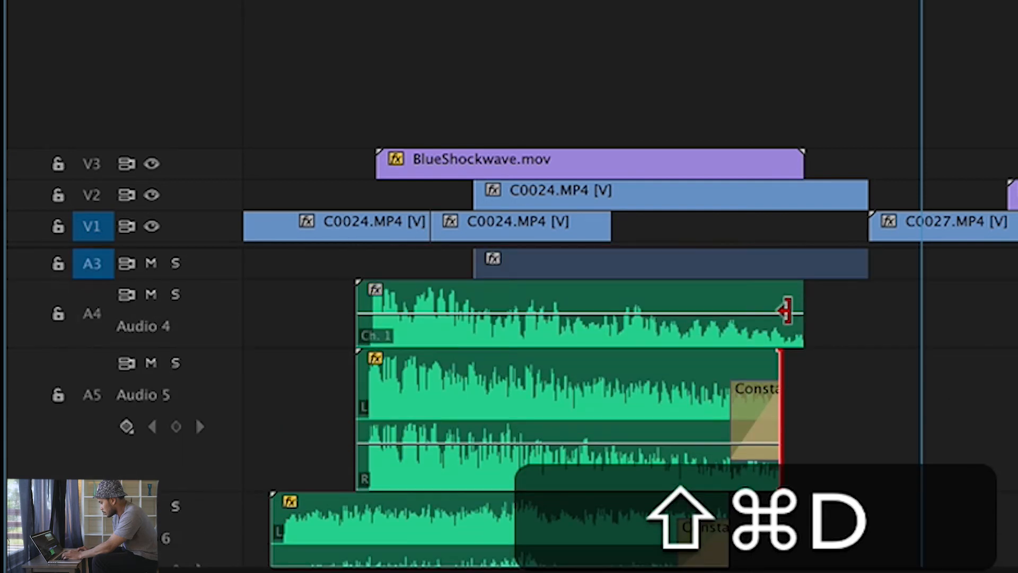
left_click(797, 324)
left_click(790, 303)
key("shift+super+d")
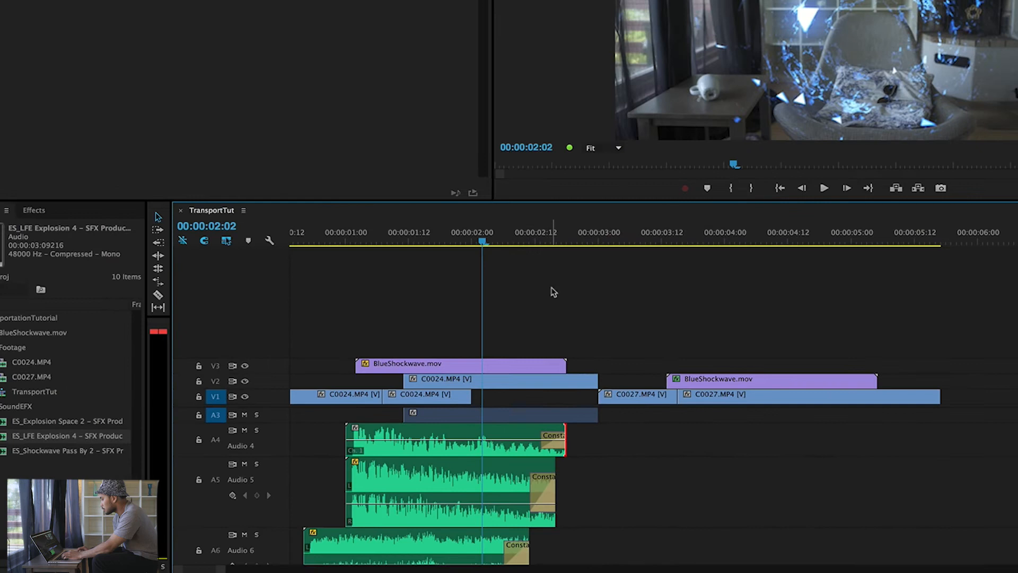
key("space")
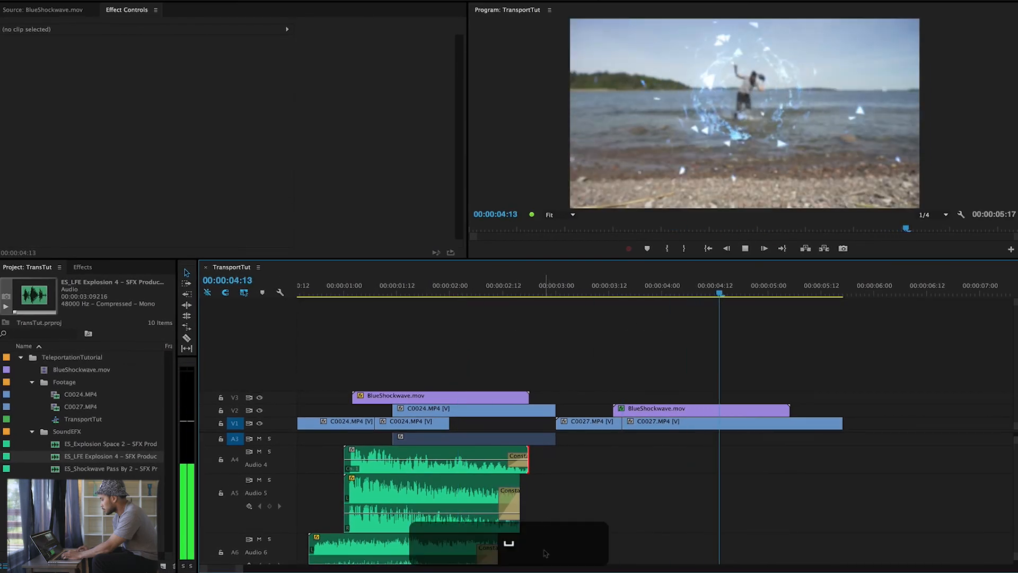
key("space")
Duplicate the three sound-effect clips onto A5, A6 and A7, ending the explosion copy with the second BlueShockwave.mov, and play back the reappearance.
left_click_drag(547, 563, 355, 460)
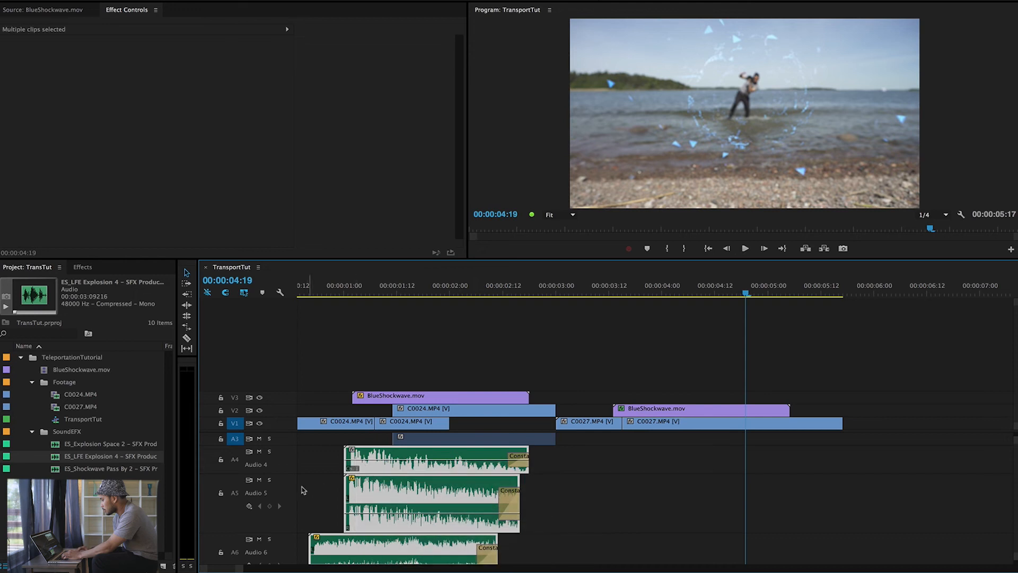
scroll(280, 493, "down", 3)
scroll(279, 457, "down", 3)
left_click_drag(657, 288, 592, 300)
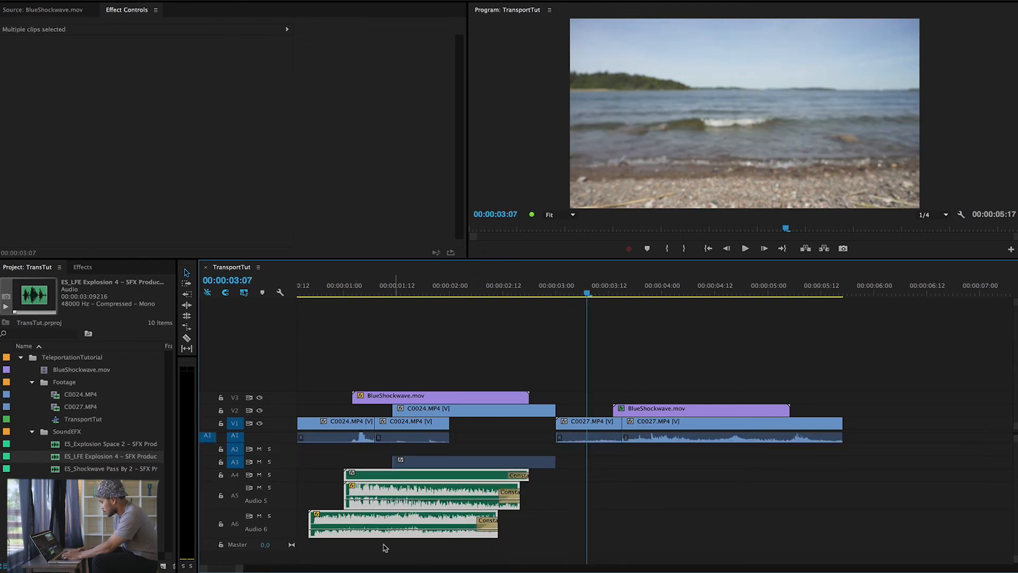
left_click(567, 527)
left_click_drag(565, 555, 344, 468)
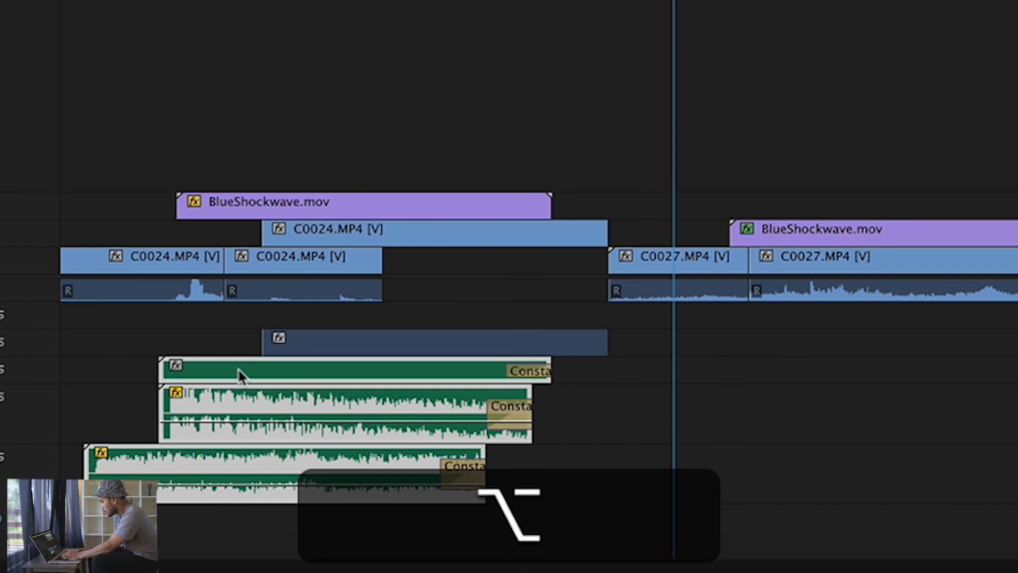
left_click_drag(238, 371, 779, 397)
left_click_drag(622, 396, 627, 400)
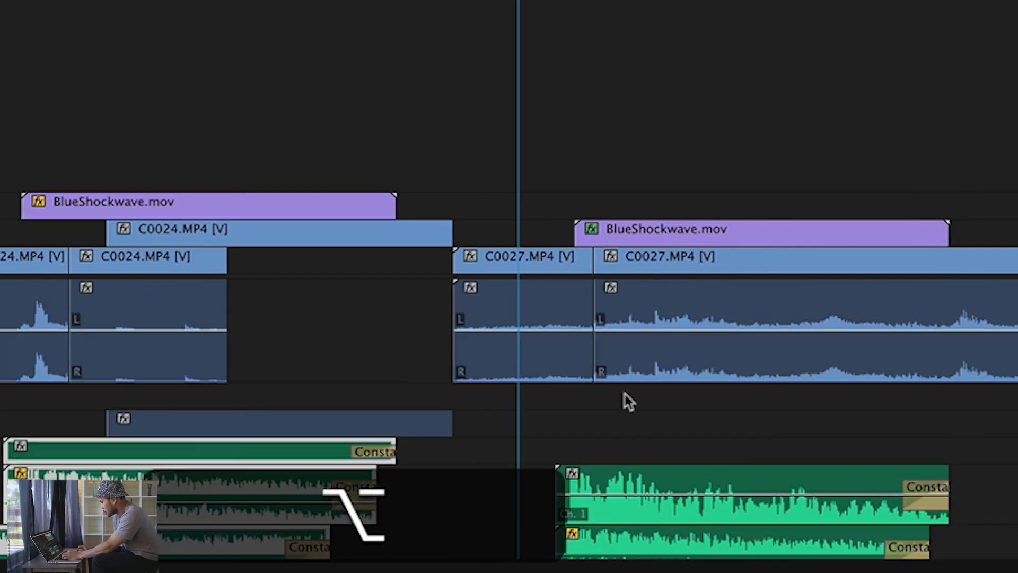
scroll(615, 411, "down", 4)
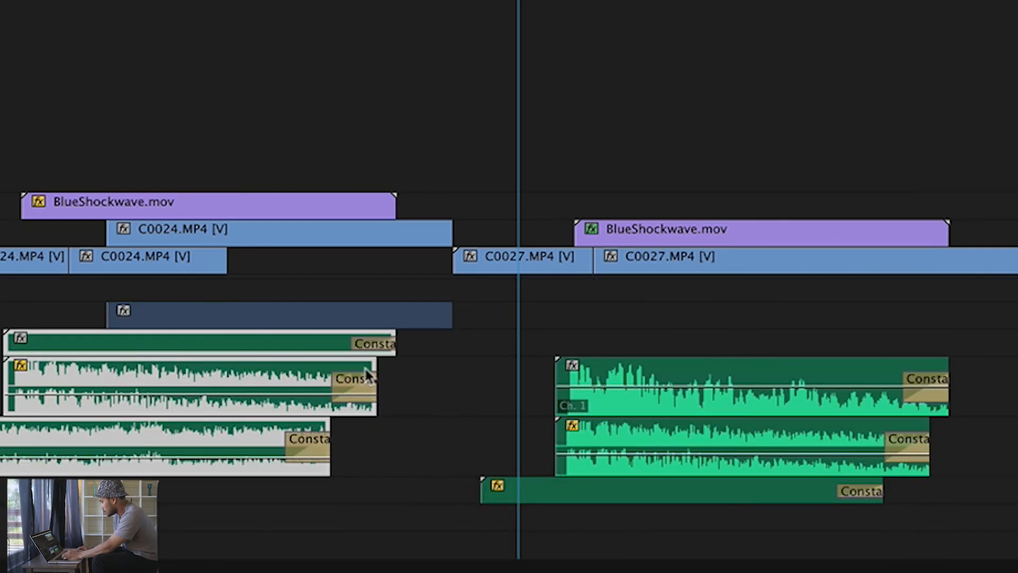
key("shift+Left")
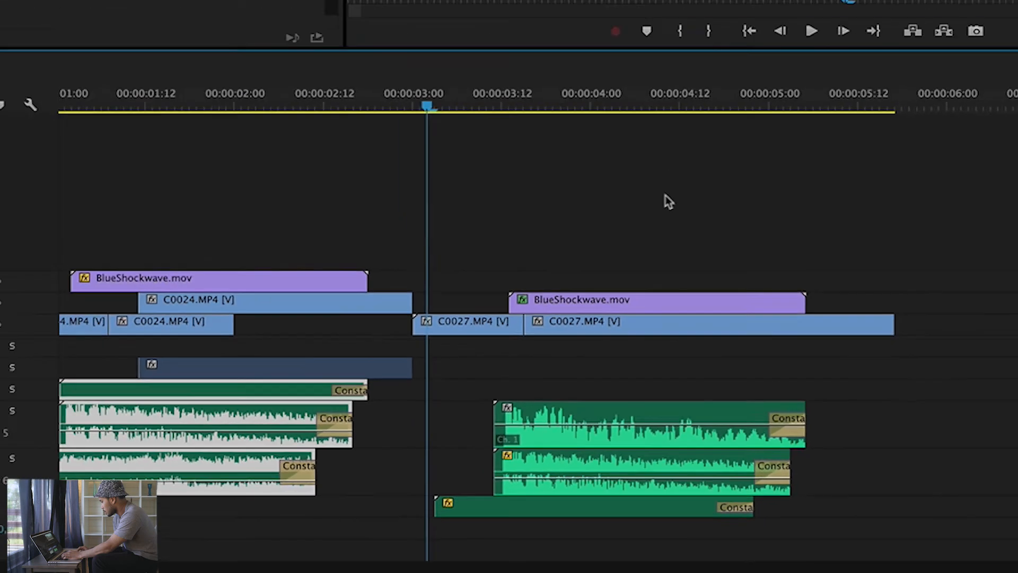
key("space")
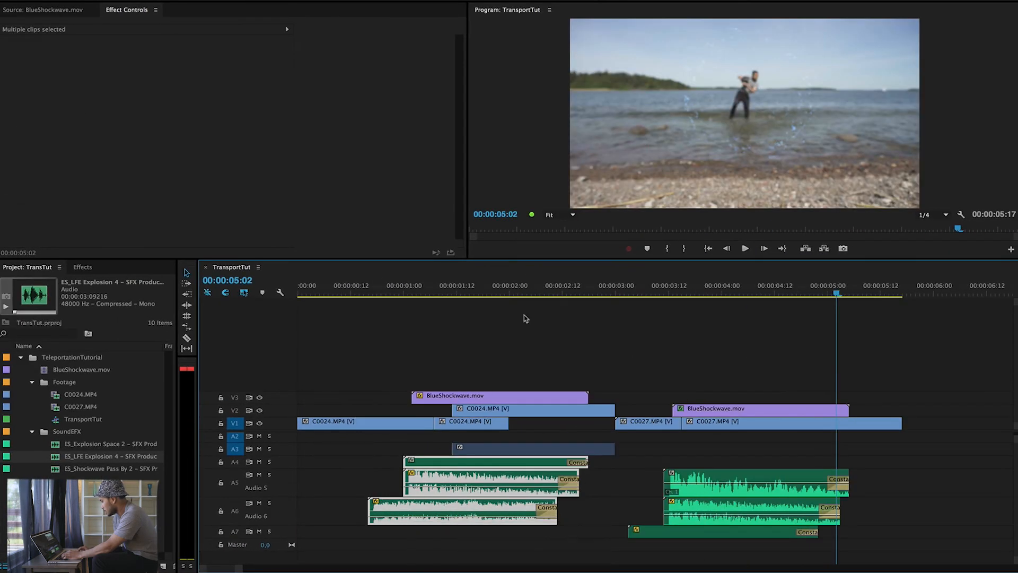
Collapse the A5 and A6 audio tracks.
scroll(525, 319, "down", 3)
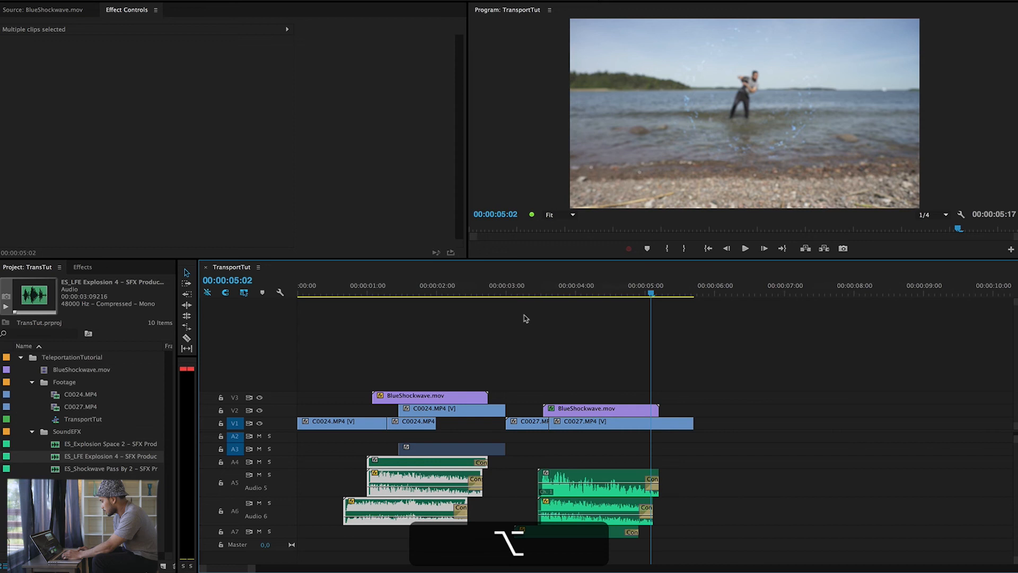
left_click(548, 371)
double_click(282, 488)
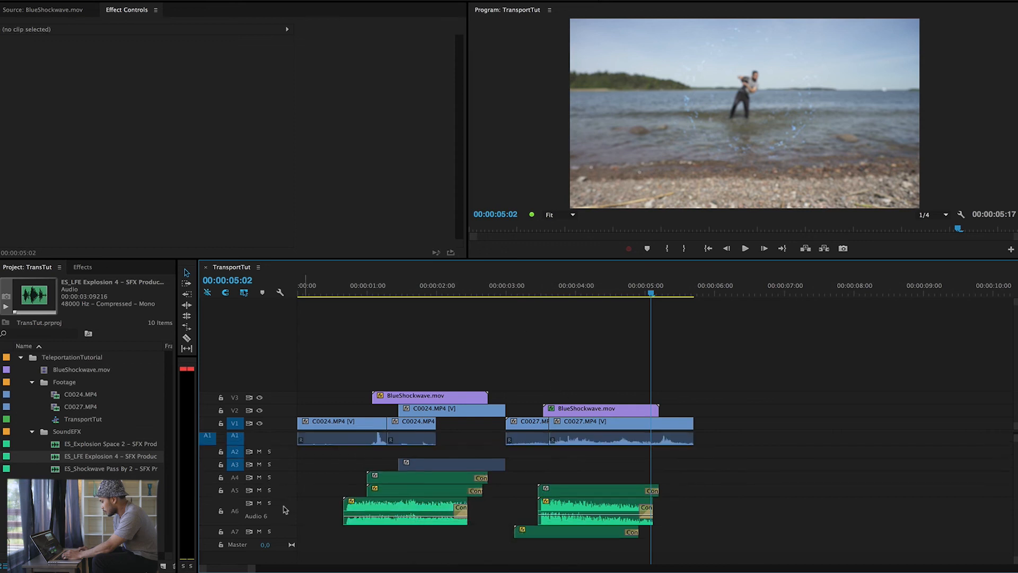
double_click(285, 509)
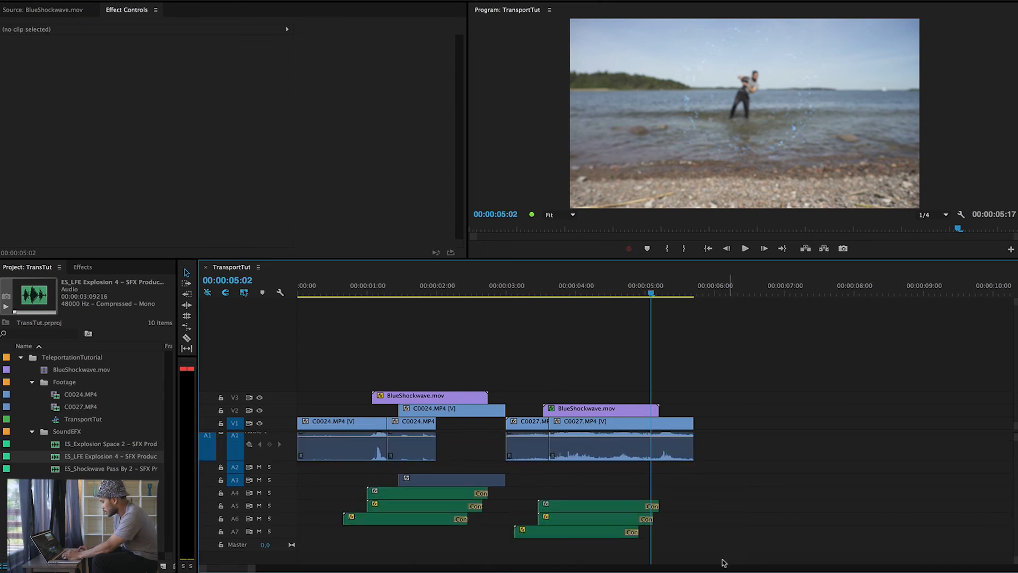
Adjust the gain of all six sound-effect clips on A4 to A7 by -15 dB.
left_click_drag(730, 562, 412, 492)
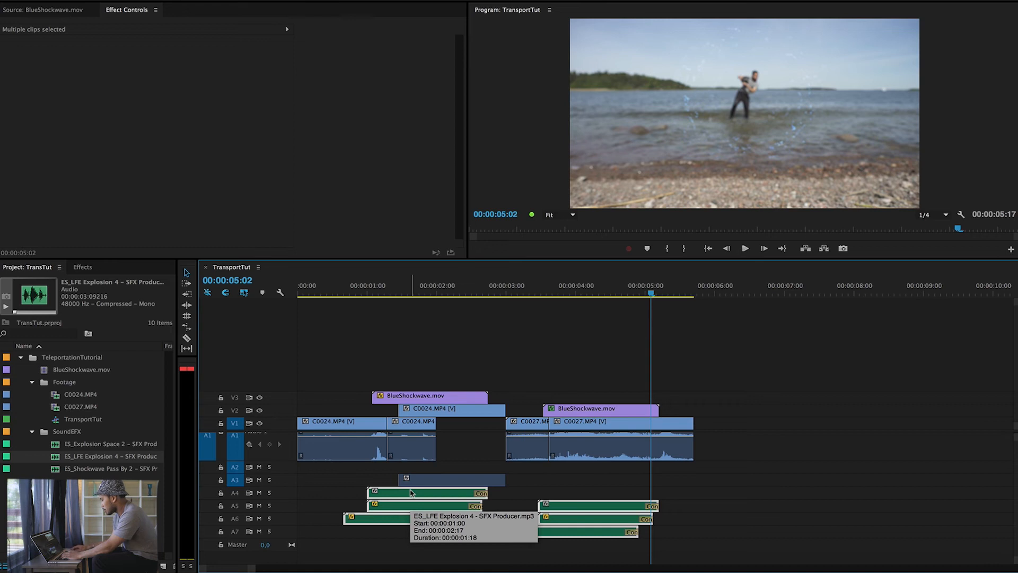
left_click_drag(717, 551, 400, 489)
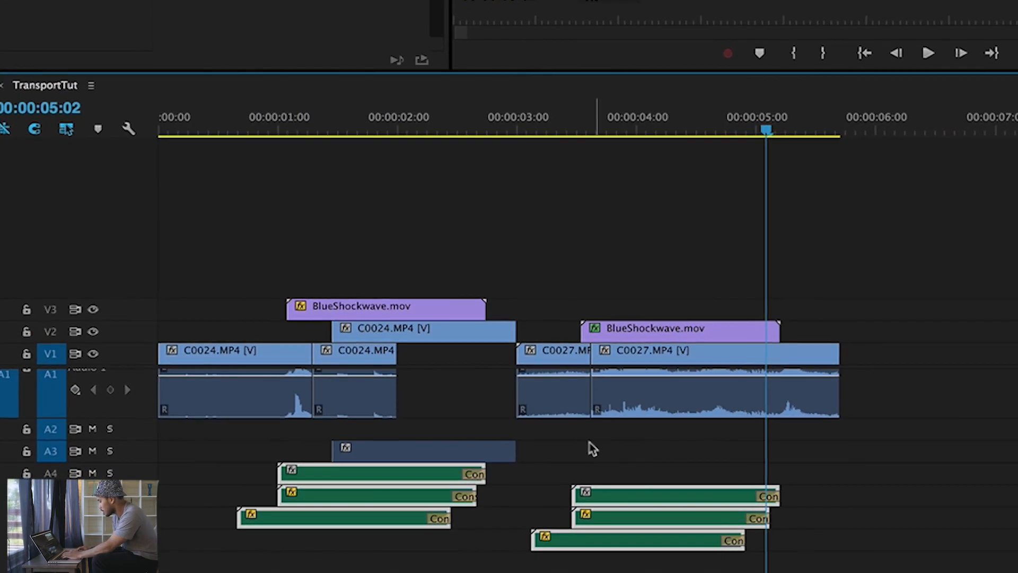
key("g")
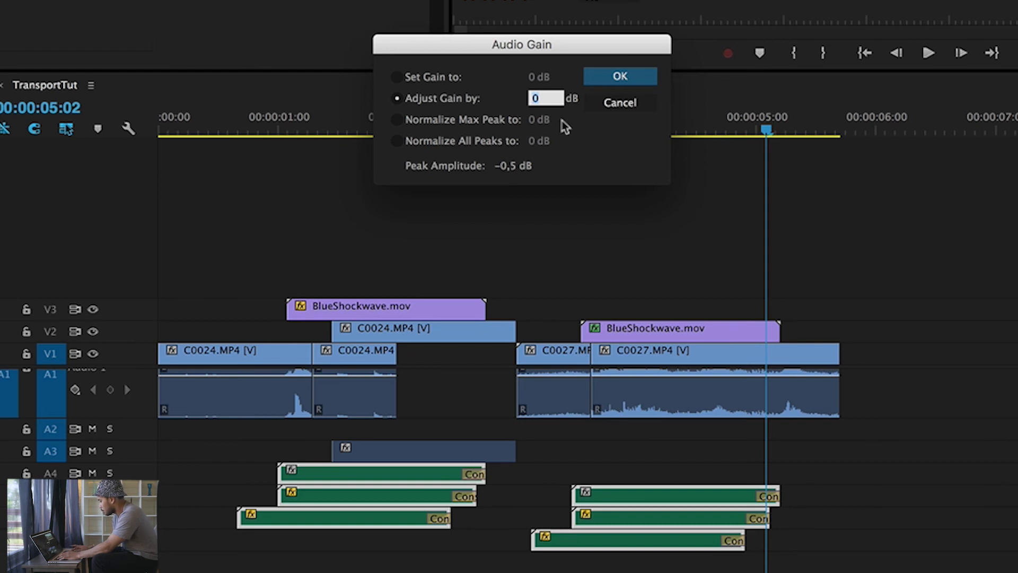
type("-15")
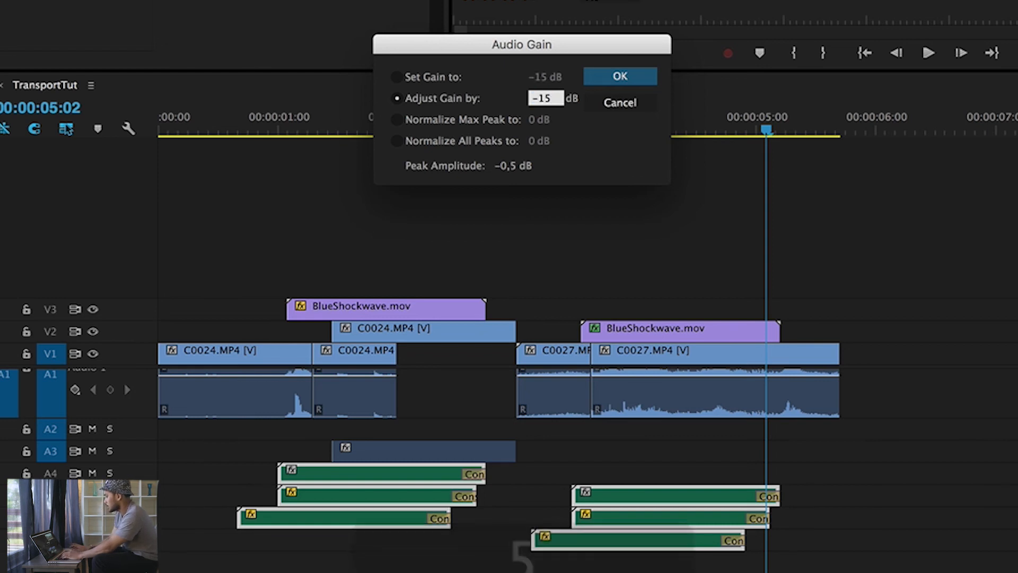
key("Return")
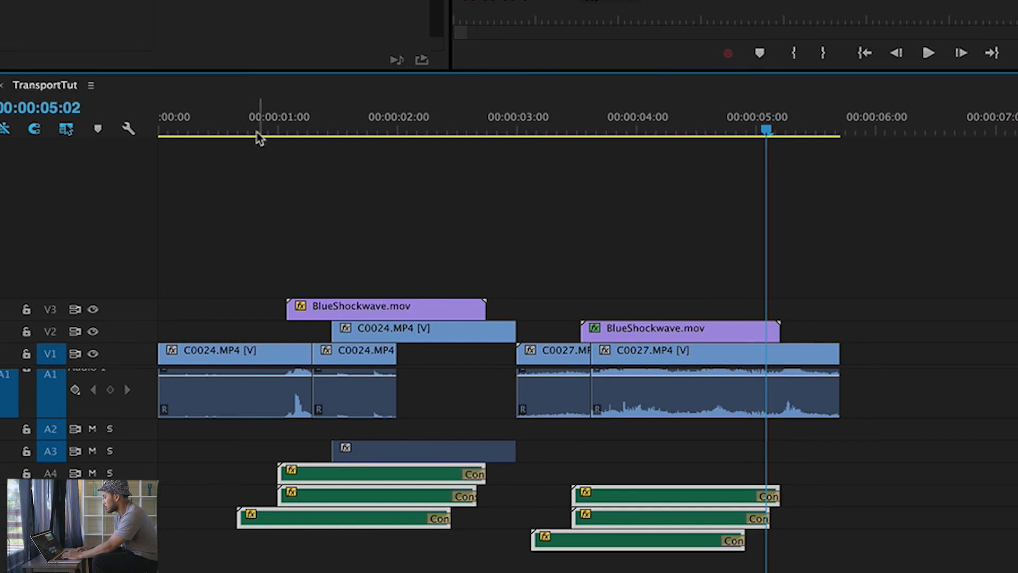
Play the sequence through from near its start to check the sound mix of both shockwaves.
left_click(224, 118)
key("space")
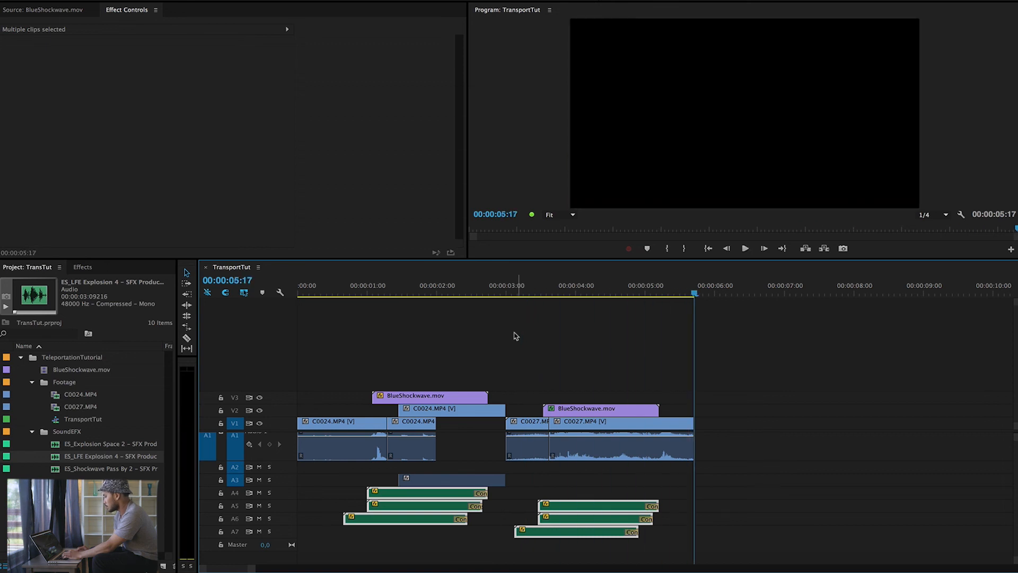
key("space")
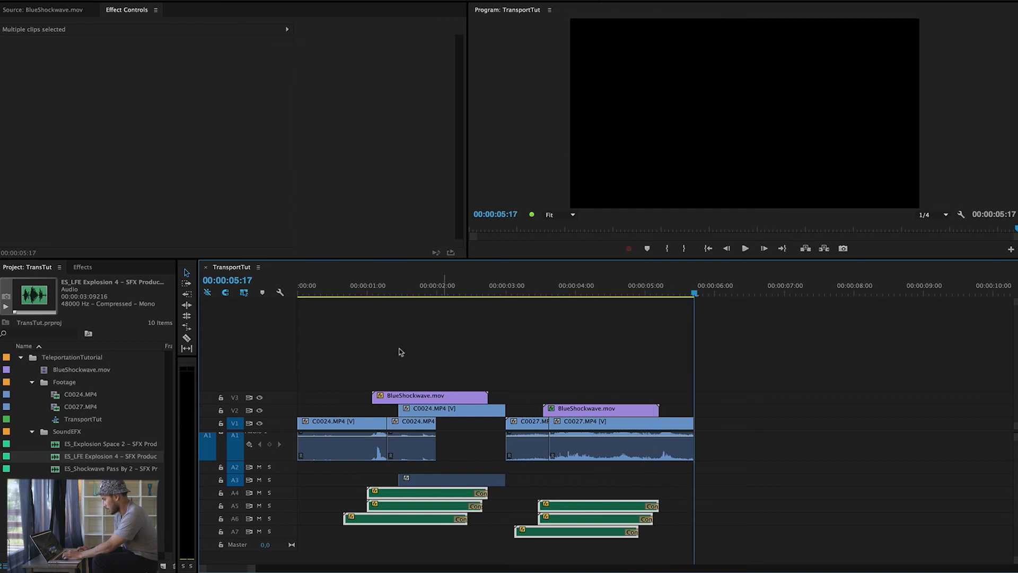
Save the project and open the recent project TransportTutorial.prproj.
key("super+s")
left_click(103, 0)
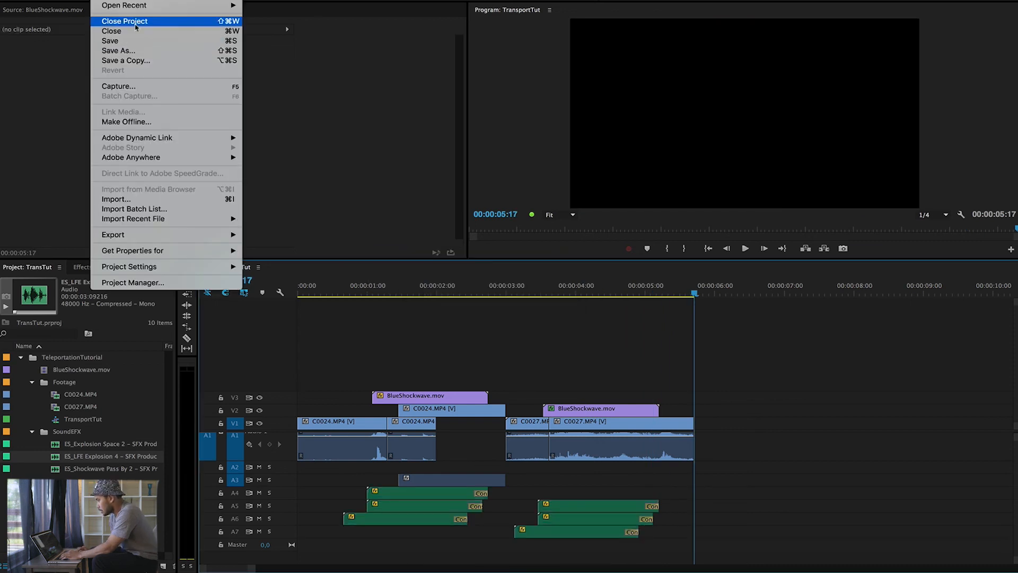
mouse_move(137, 6)
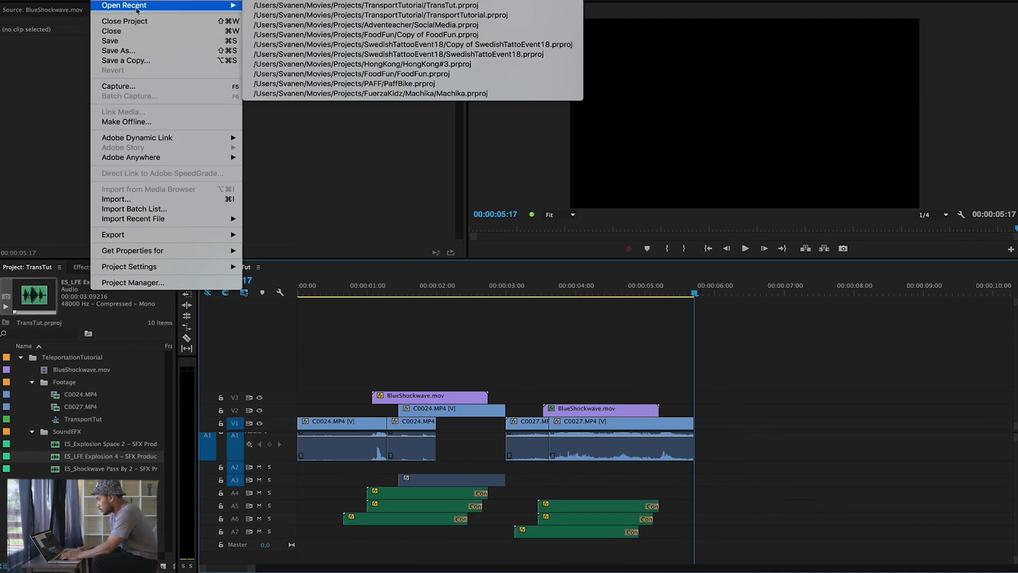
left_click(399, 15)
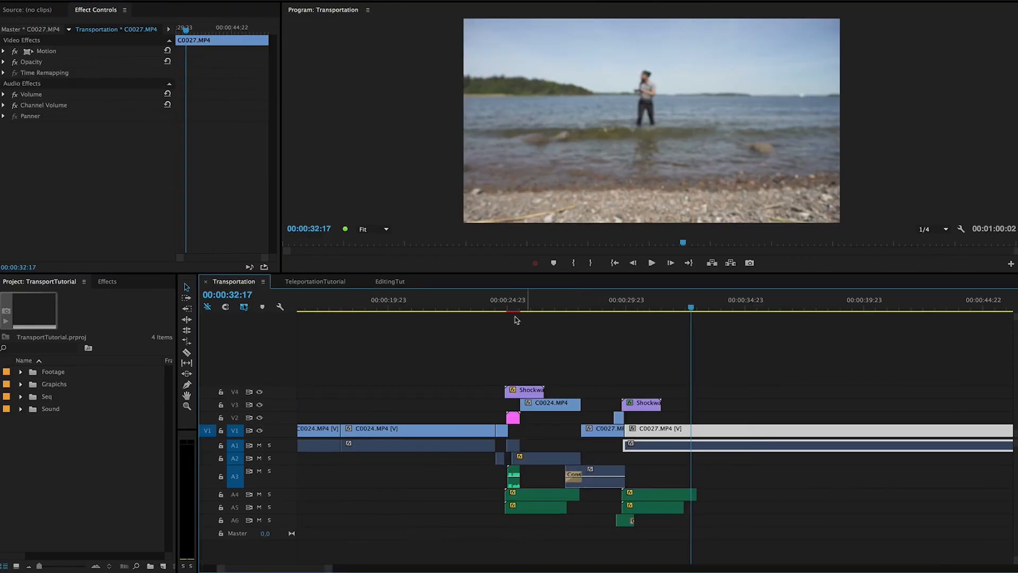
Play and scrub the disappearance around 00:00:25:00 in the Transportation sequence to examine how the shockwave, linked composition and sound layers line up.
scroll(506, 364, "up", 5)
left_click_drag(518, 306, 566, 312)
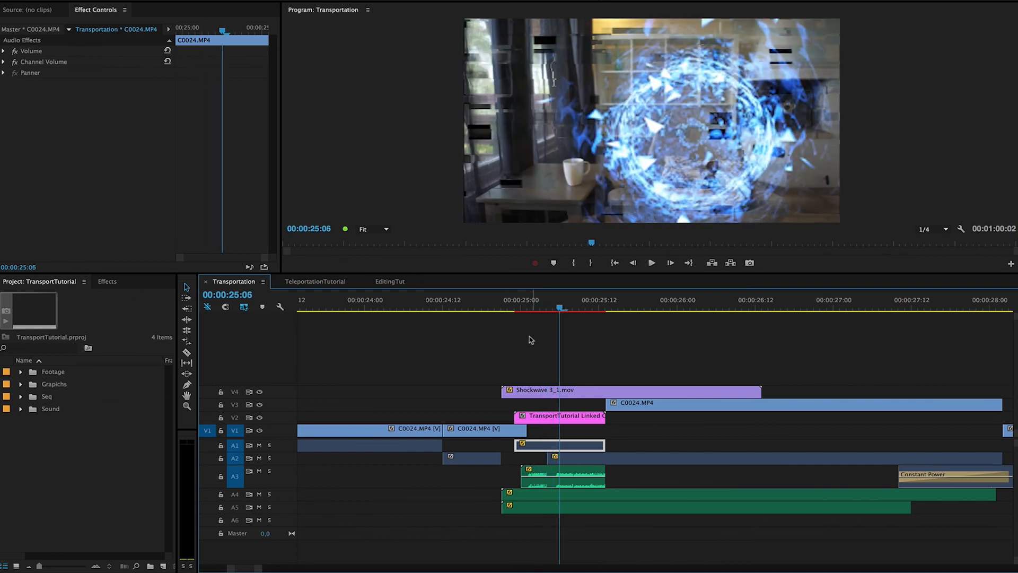
left_click(553, 421)
left_click_drag(464, 305, 439, 307)
key("space")
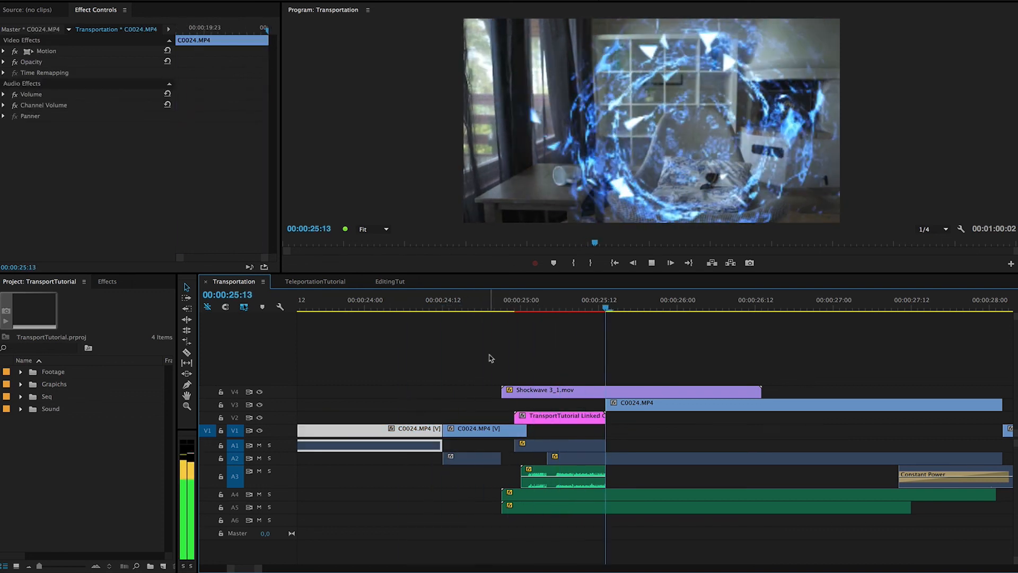
key("space")
left_click(471, 305)
key("space")
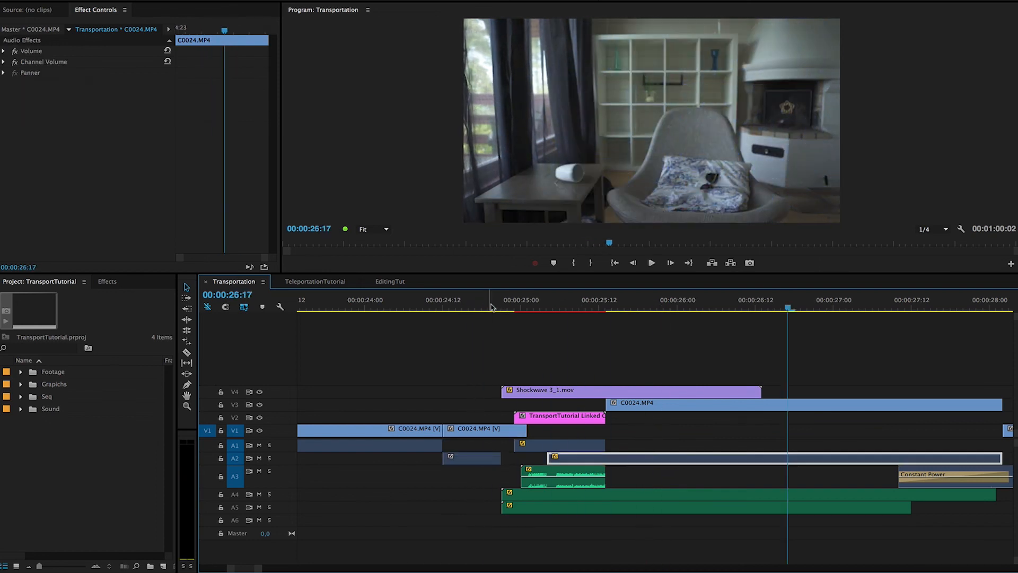
left_click(489, 307)
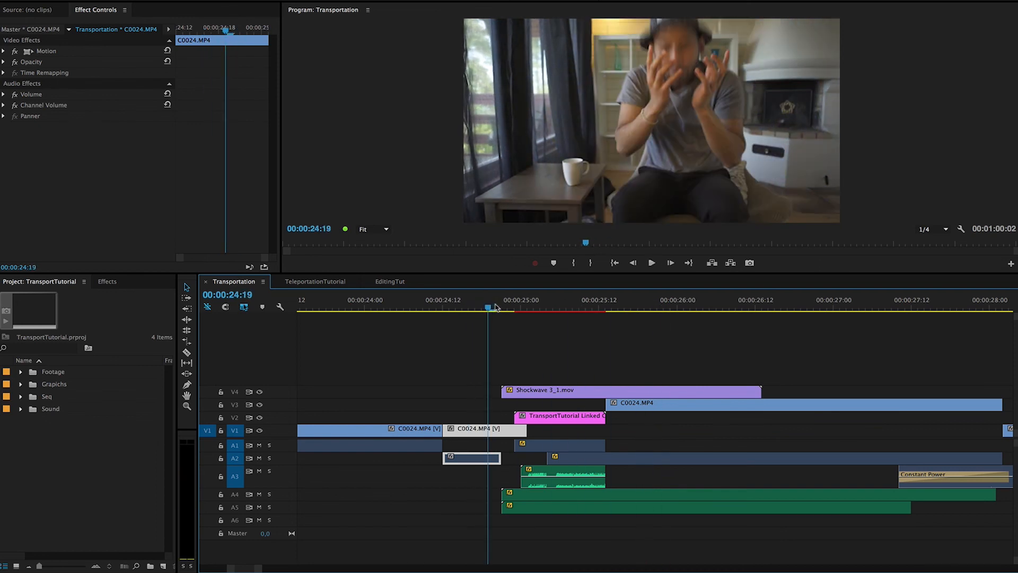
left_click(543, 357)
left_click(494, 306)
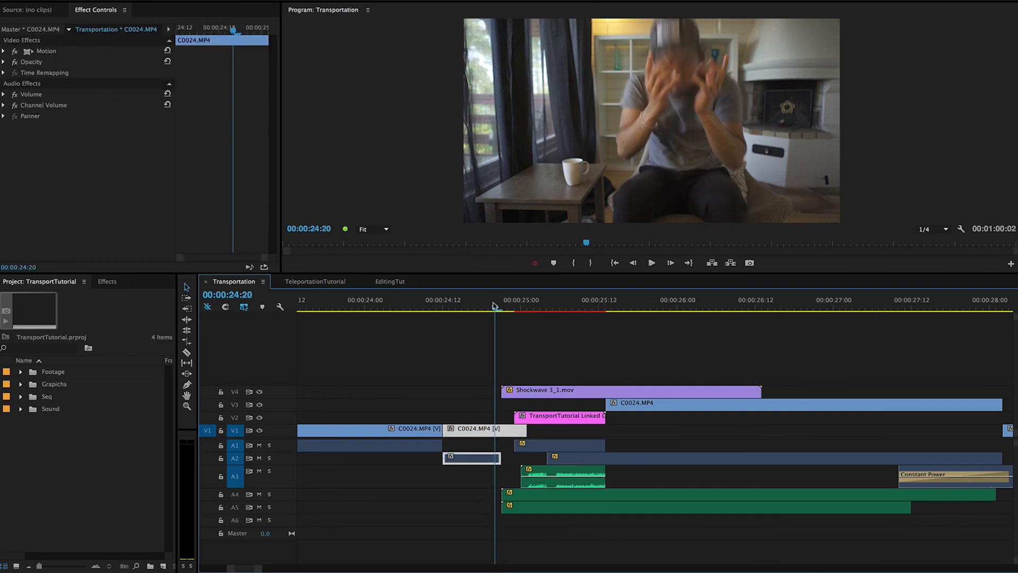
left_click_drag(496, 307, 569, 318)
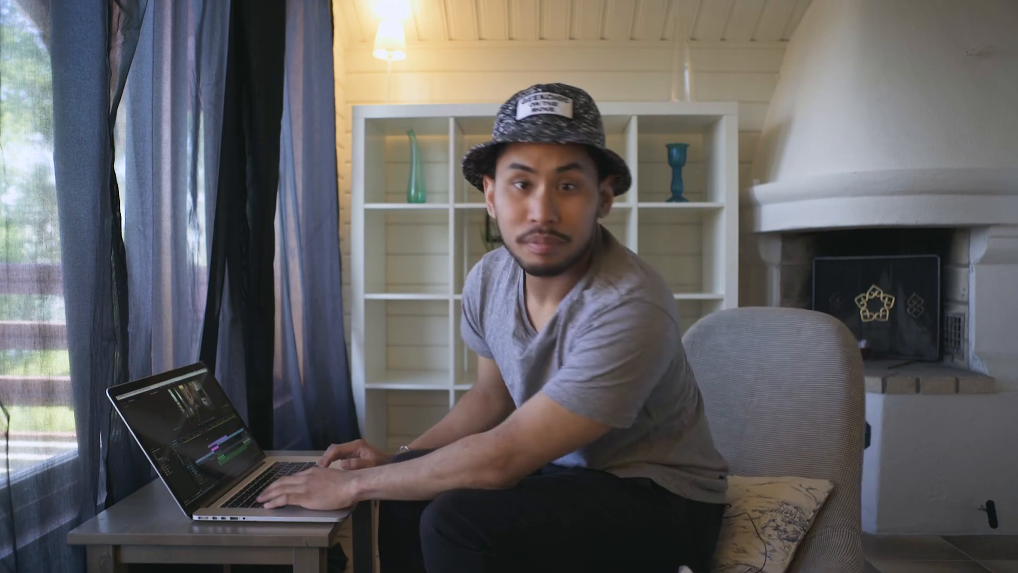